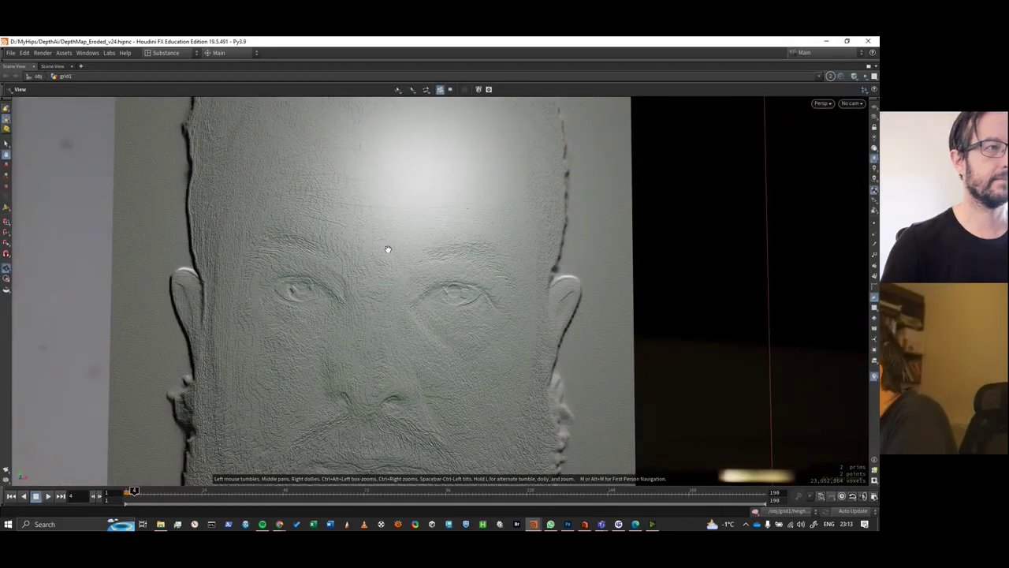
scroll(379, 326, "down", 2)
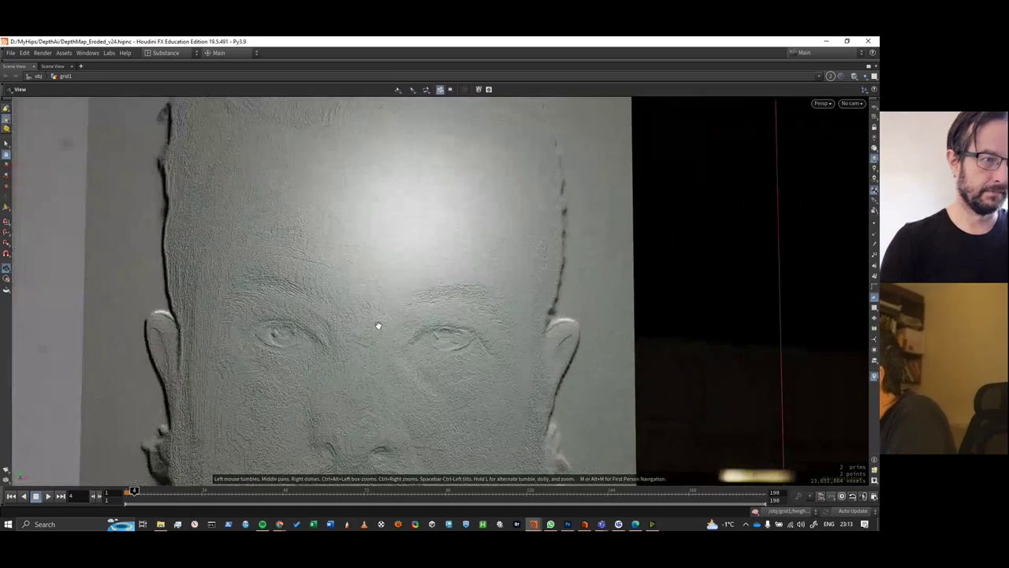
scroll(366, 351, "up", 6)
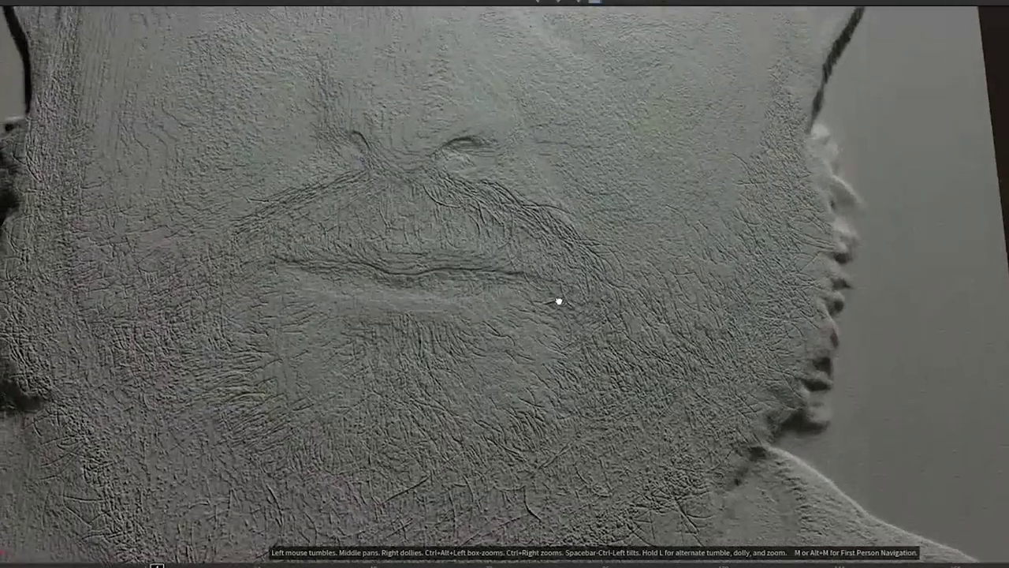
left_click_drag(557, 301, 478, 318)
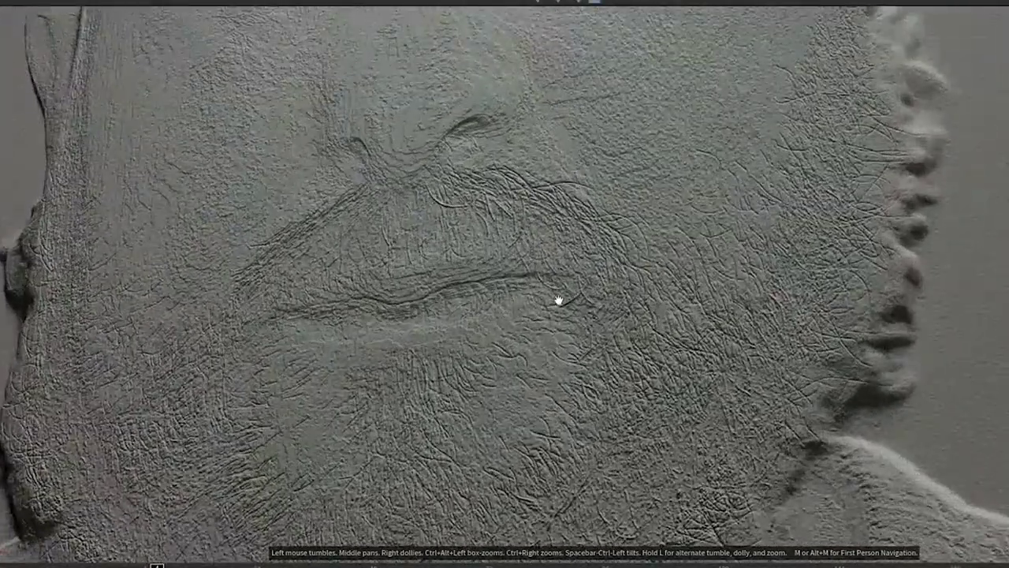
left_click_drag(617, 228, 558, 291)
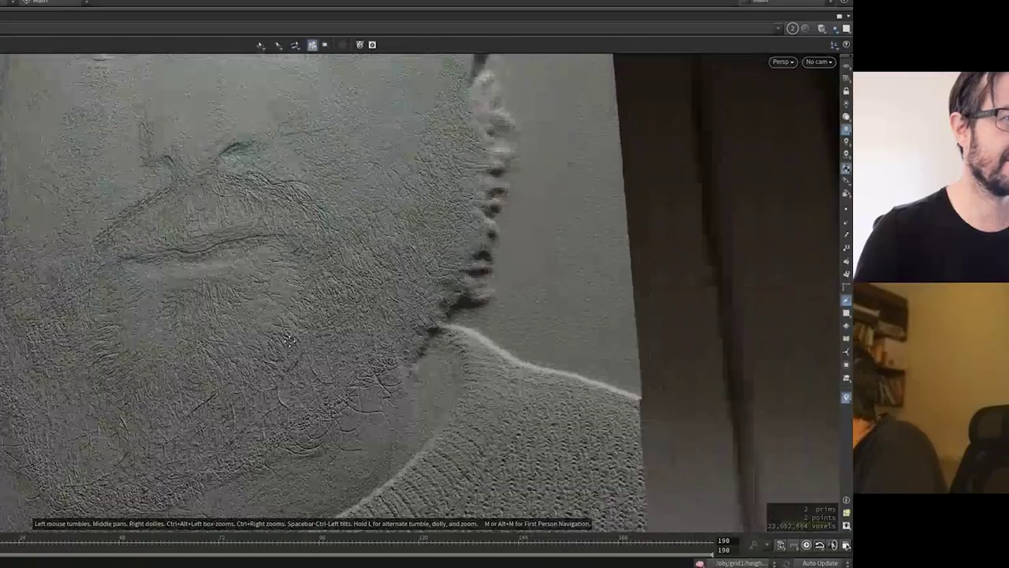
left_click_drag(289, 341, 426, 253)
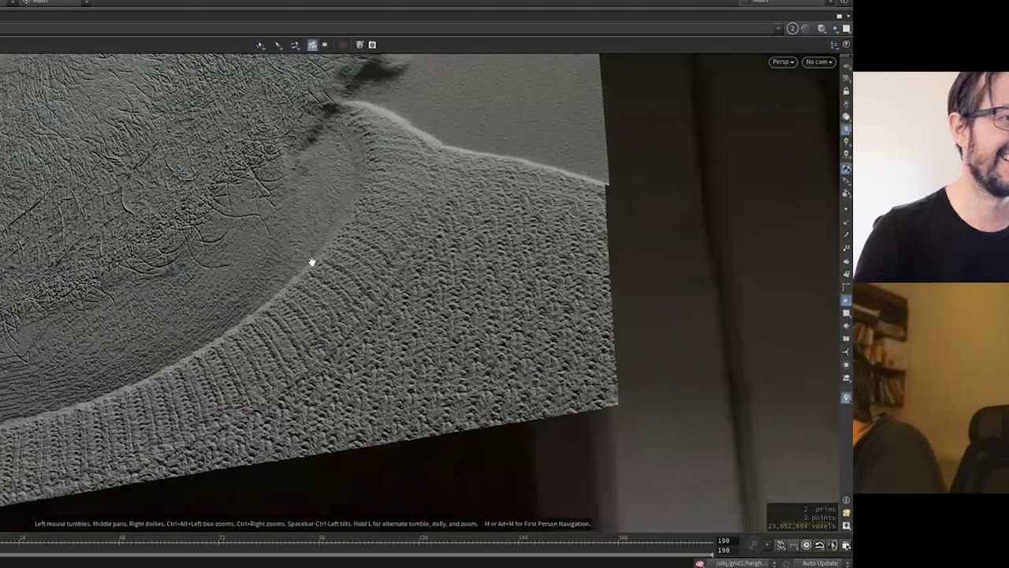
left_click_drag(244, 175, 337, 277)
right_click_drag(337, 277, 246, 282)
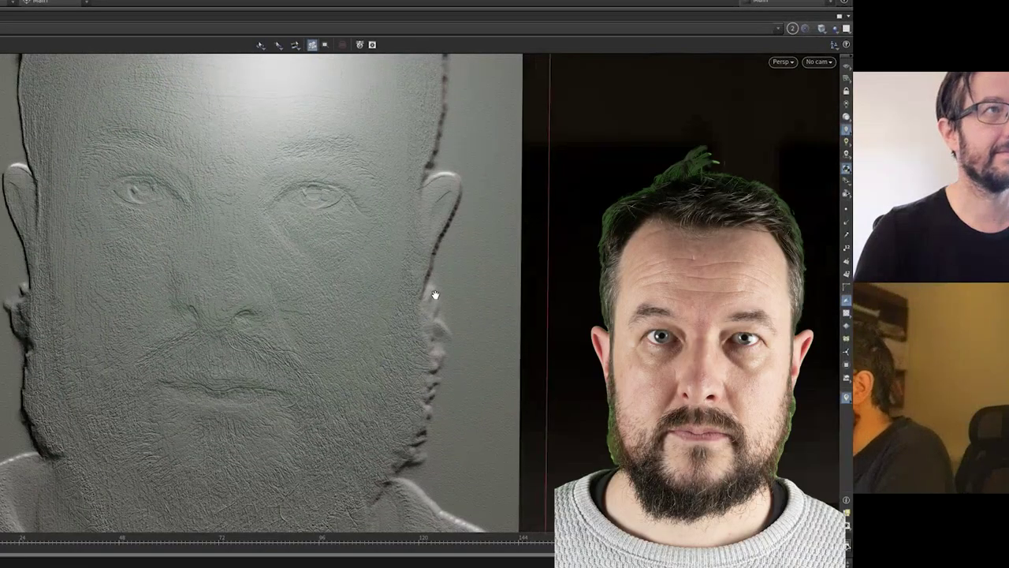
left_click_drag(434, 295, 344, 289)
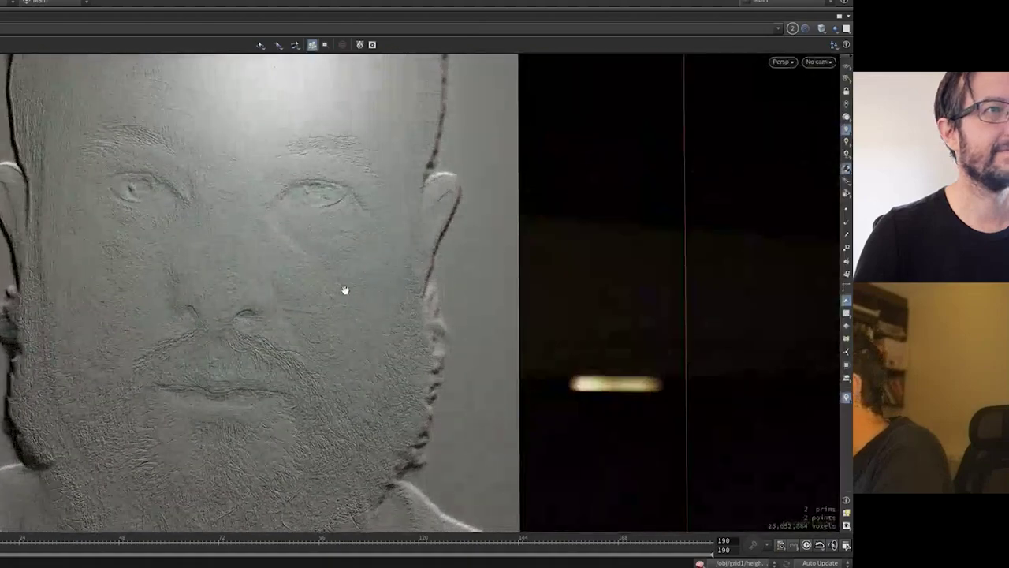
scroll(345, 289, "up", 3)
scroll(344, 291, "up", 5)
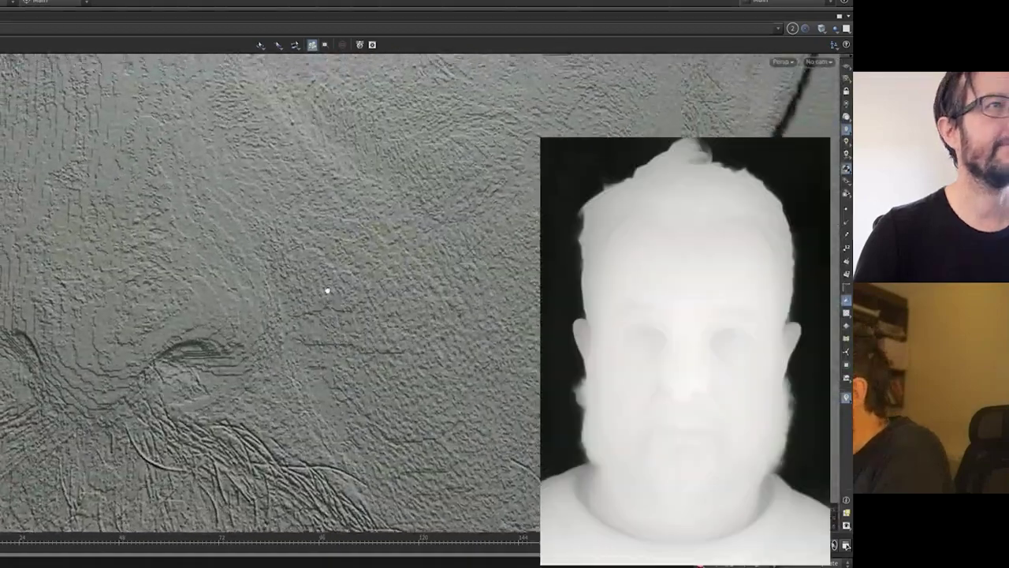
left_click_drag(327, 292, 275, 248)
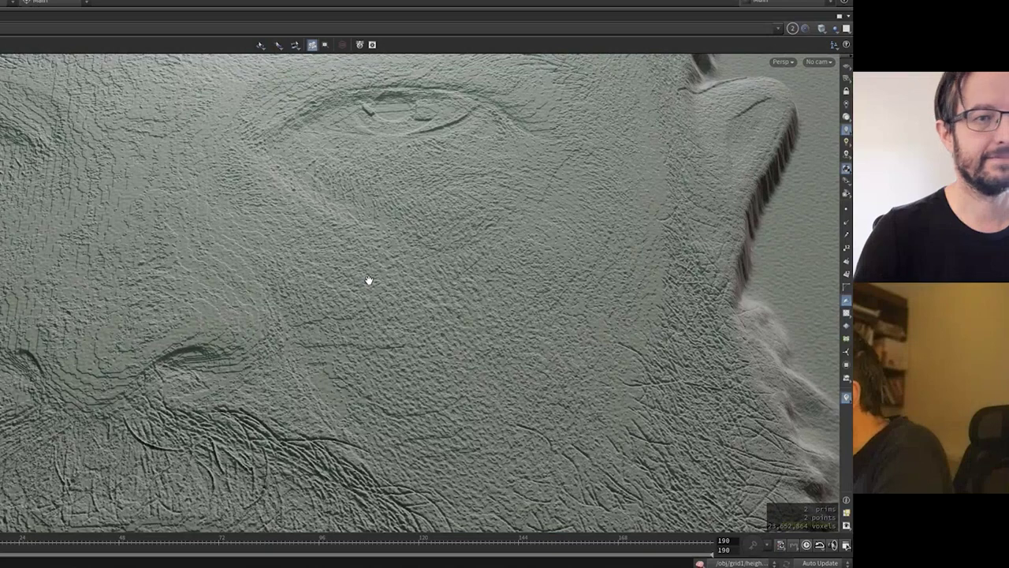
left_click_drag(368, 280, 347, 380)
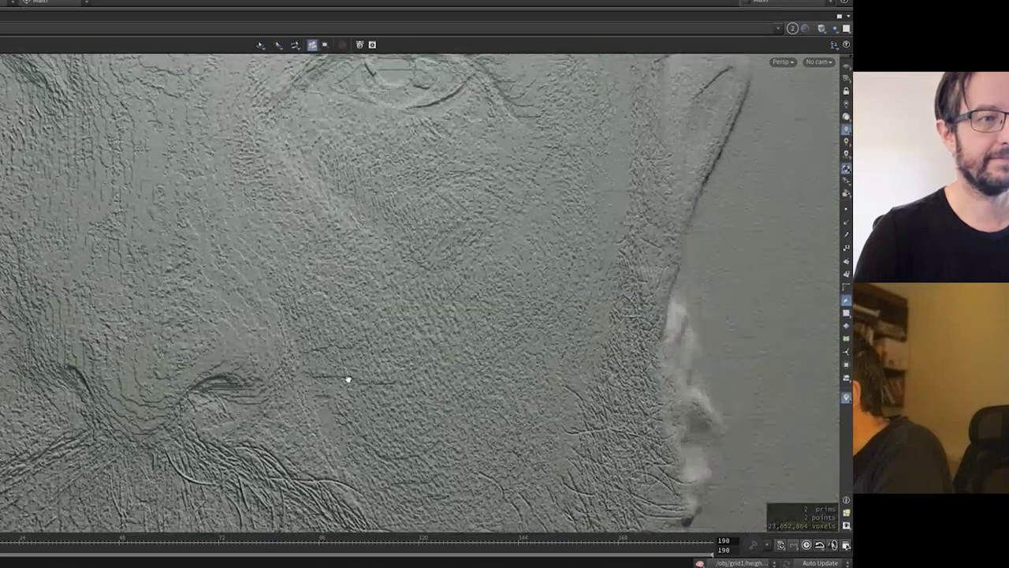
right_click(409, 326)
left_click_drag(327, 320, 342, 308)
scroll(342, 307, "down", 5)
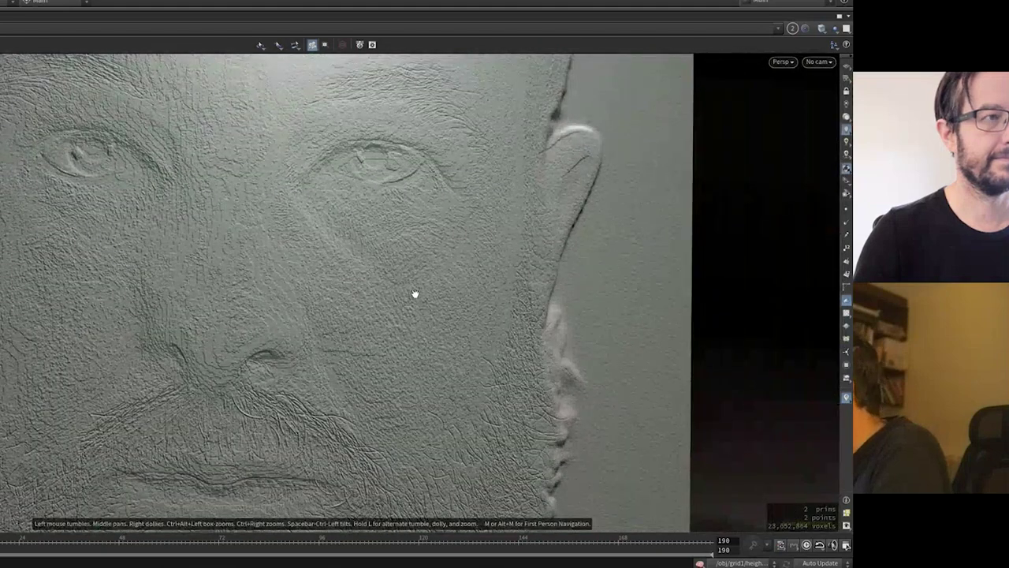
scroll(403, 280, "down", 5)
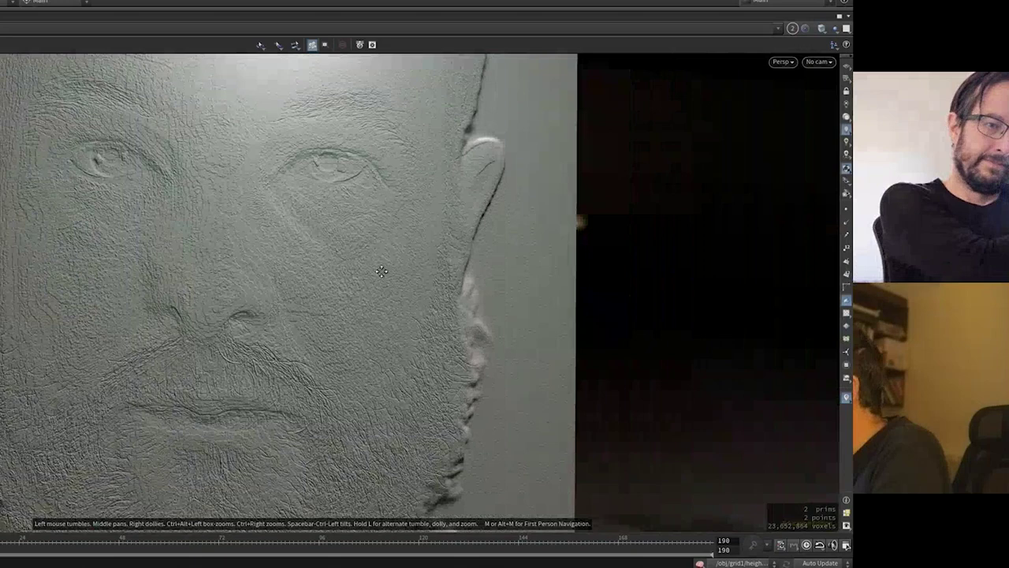
scroll(214, 260, "down", 3)
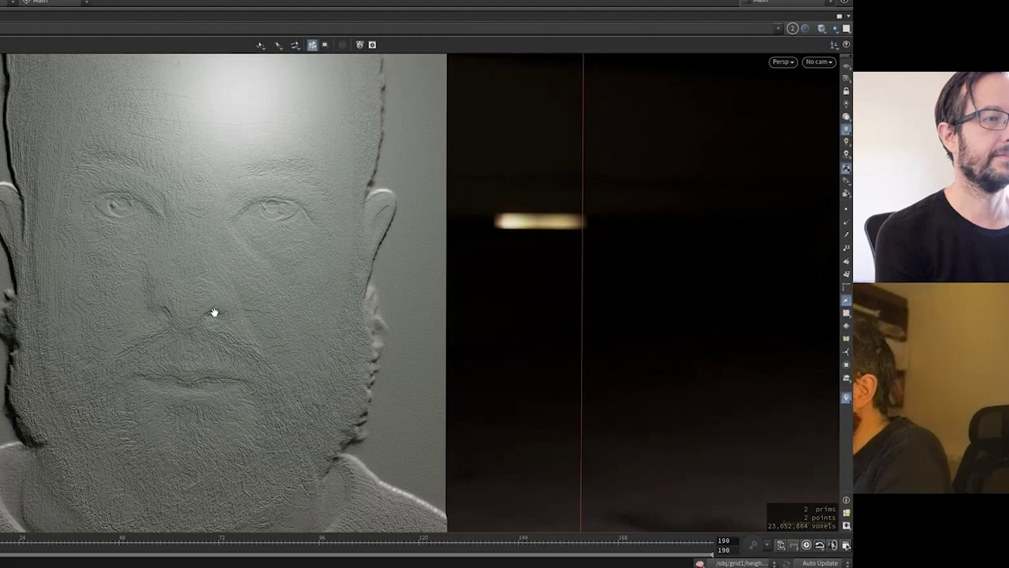
Display heightfield_remap26 and orbit to see the sharper, brighter face relief at an angle.
middle_click_drag(310, 365, 234, 410)
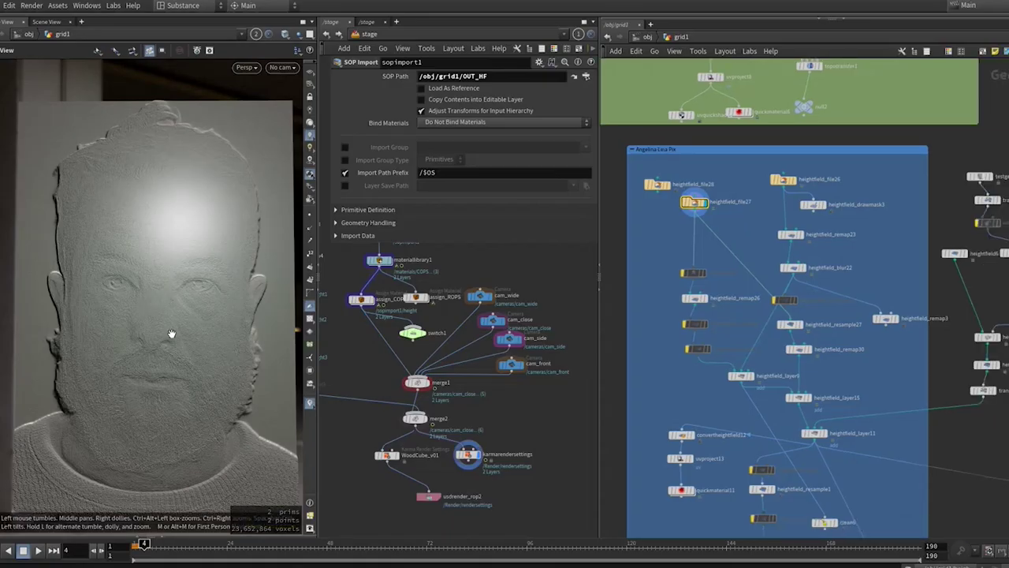
scroll(154, 335, "up", 3)
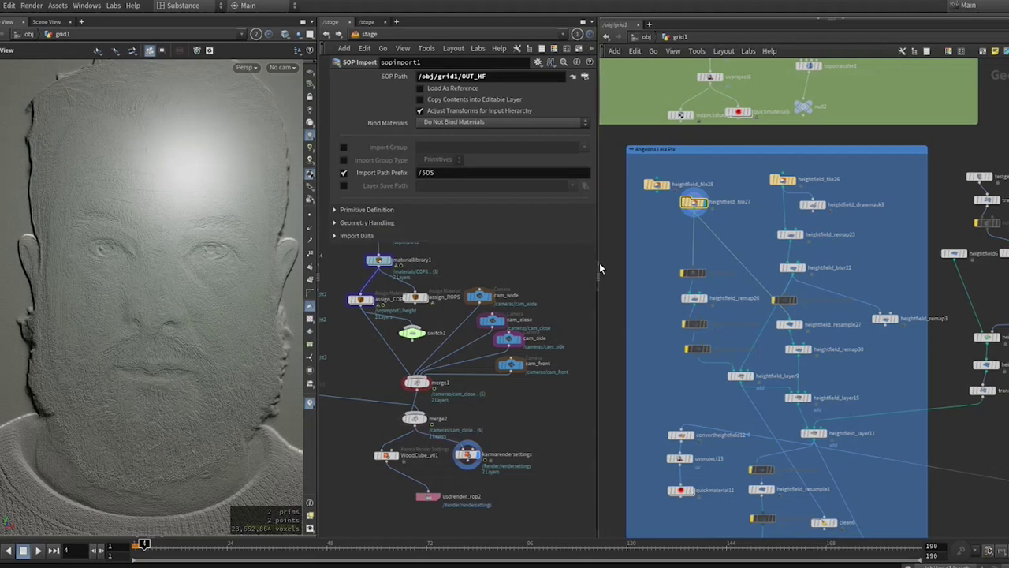
left_click(673, 289)
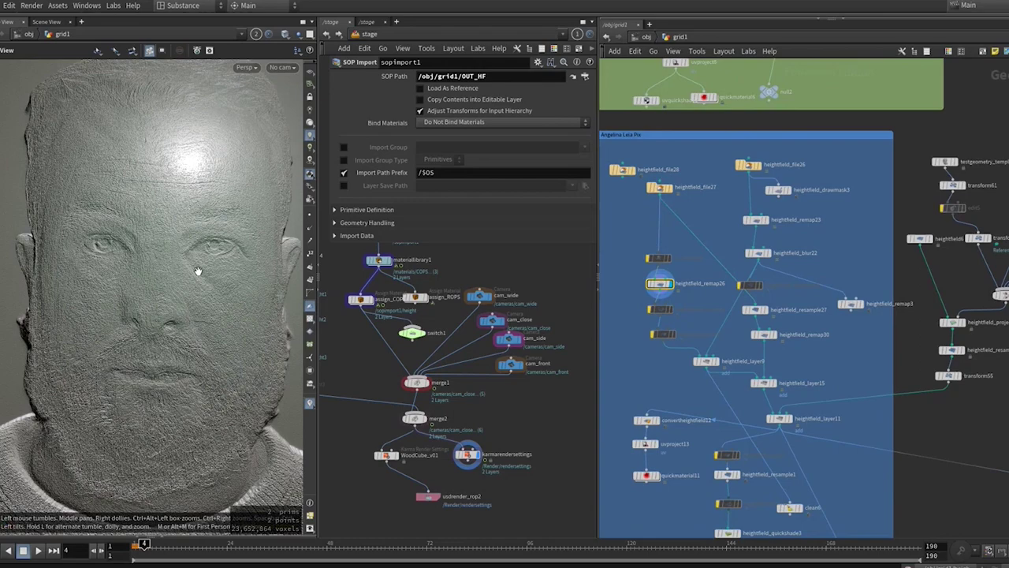
left_click_drag(198, 271, 147, 274)
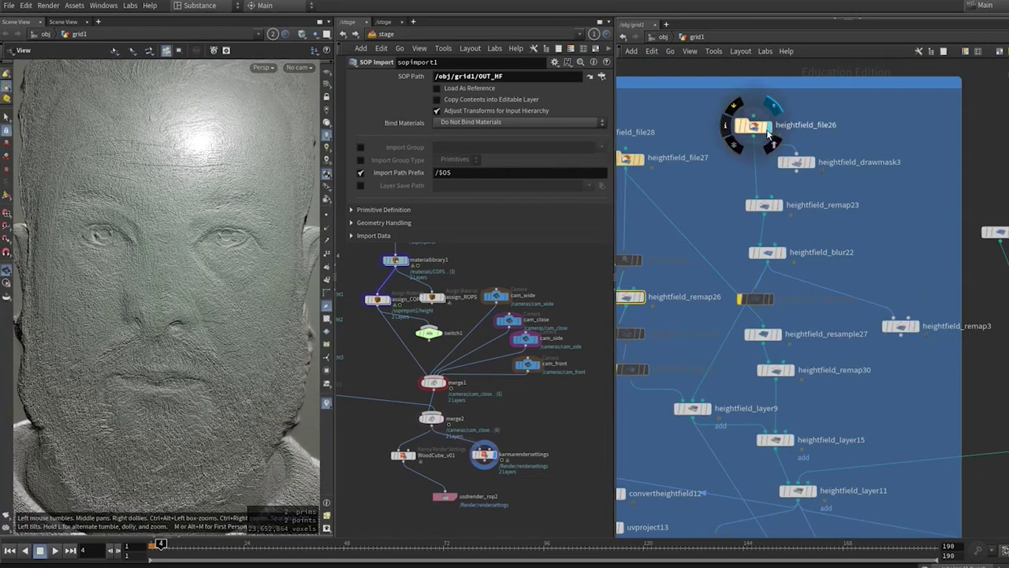
Compare the heightfield_file26, heightfield_remap23 and heightfield_blur22 results, orbiting each one.
left_click(754, 130)
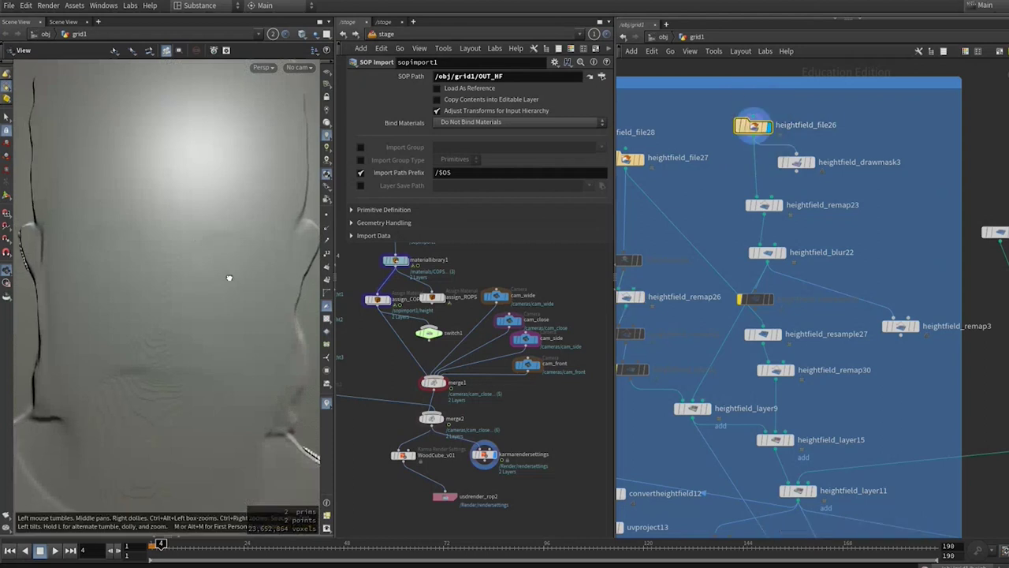
left_click_drag(228, 276, 197, 310)
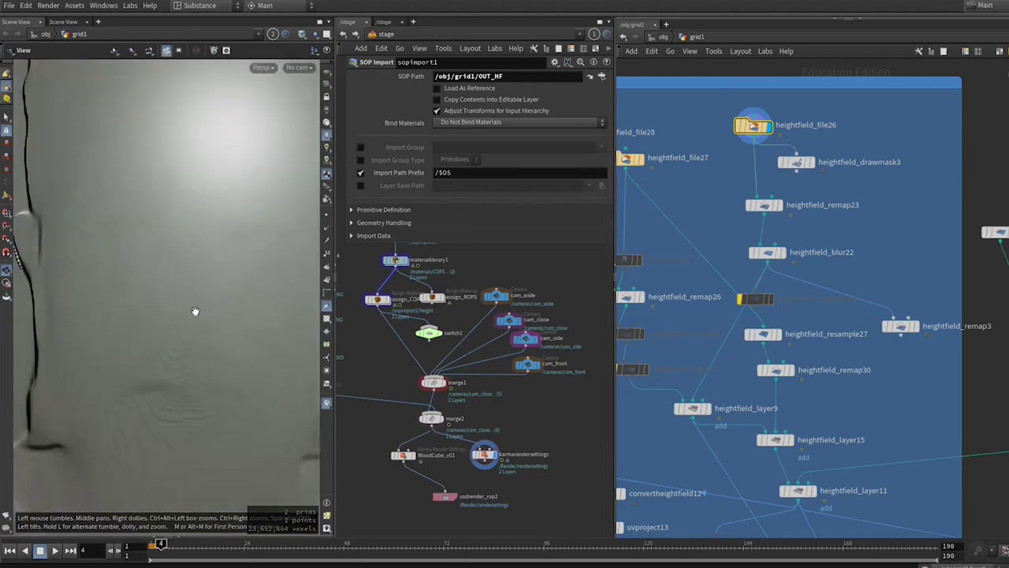
mouse_move(782, 258)
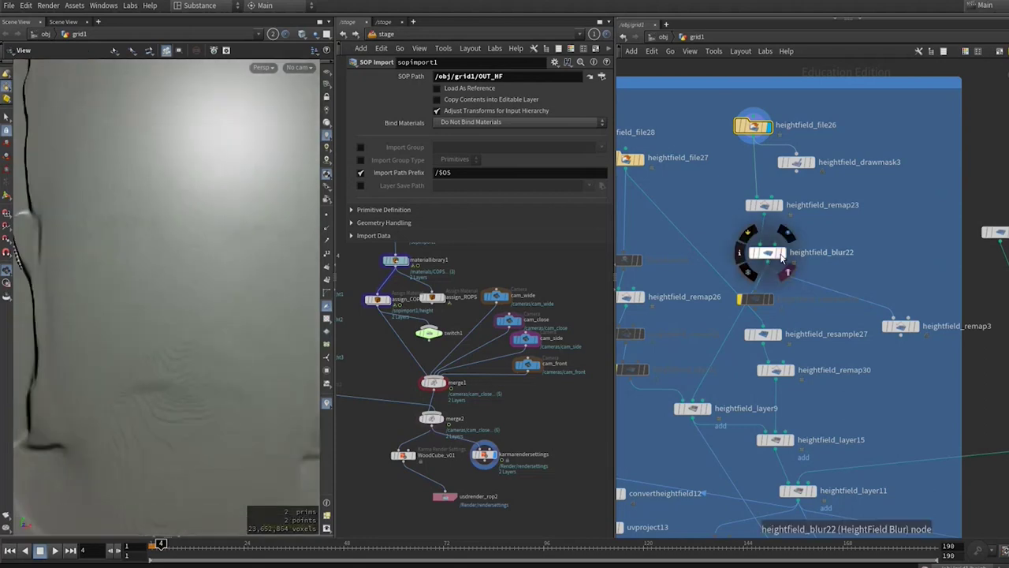
left_click(779, 205)
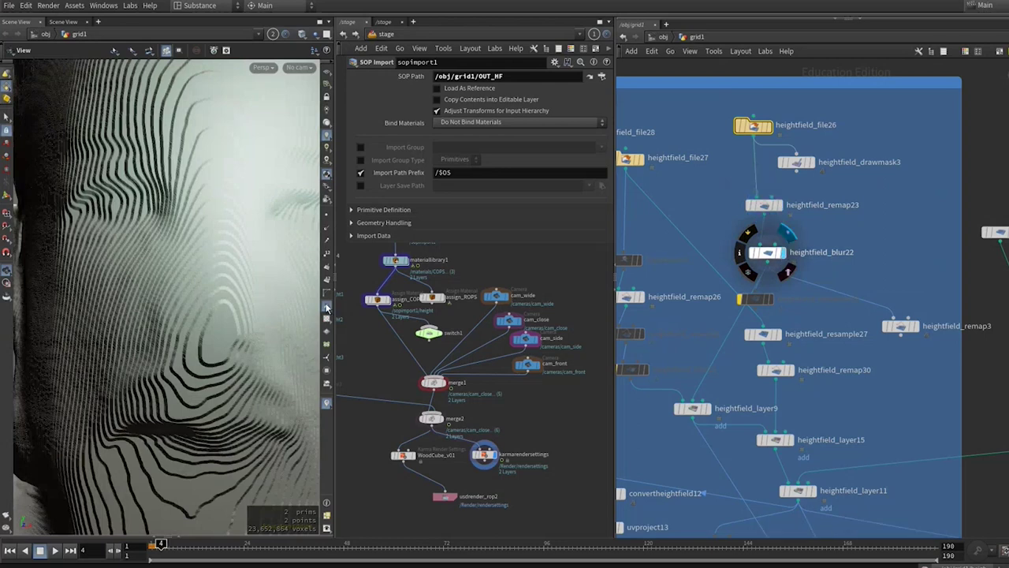
left_click(783, 254)
left_click_drag(211, 293, 179, 289)
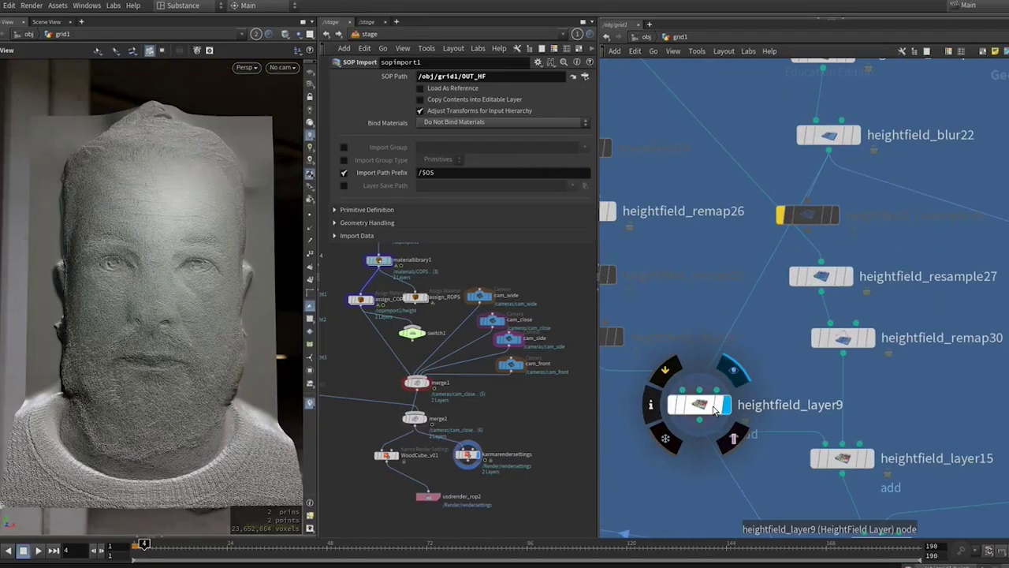
Select heightfield_layer9 and orbit to a three-quarter view of the head.
left_click(704, 415)
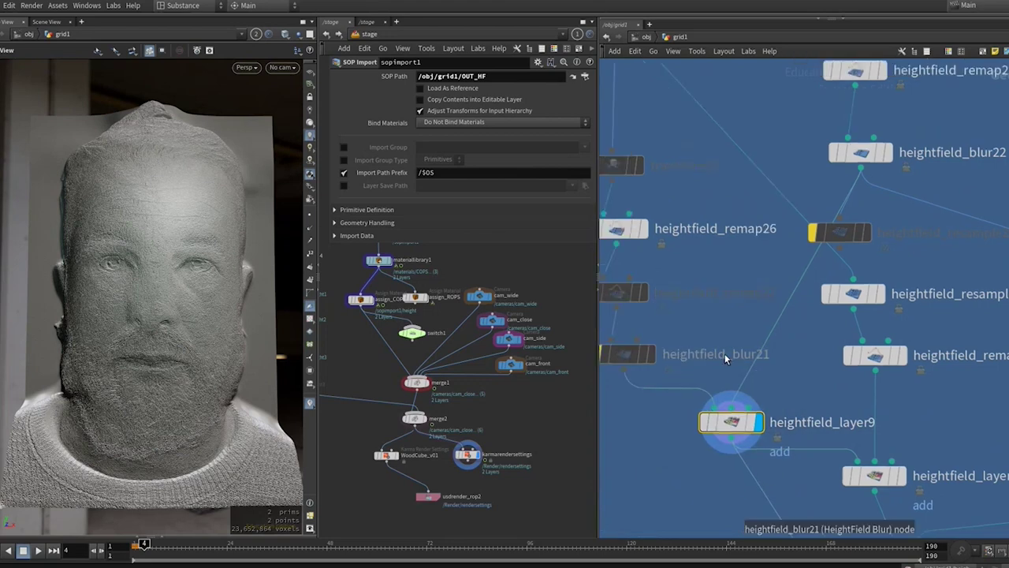
middle_click_drag(677, 357, 676, 305)
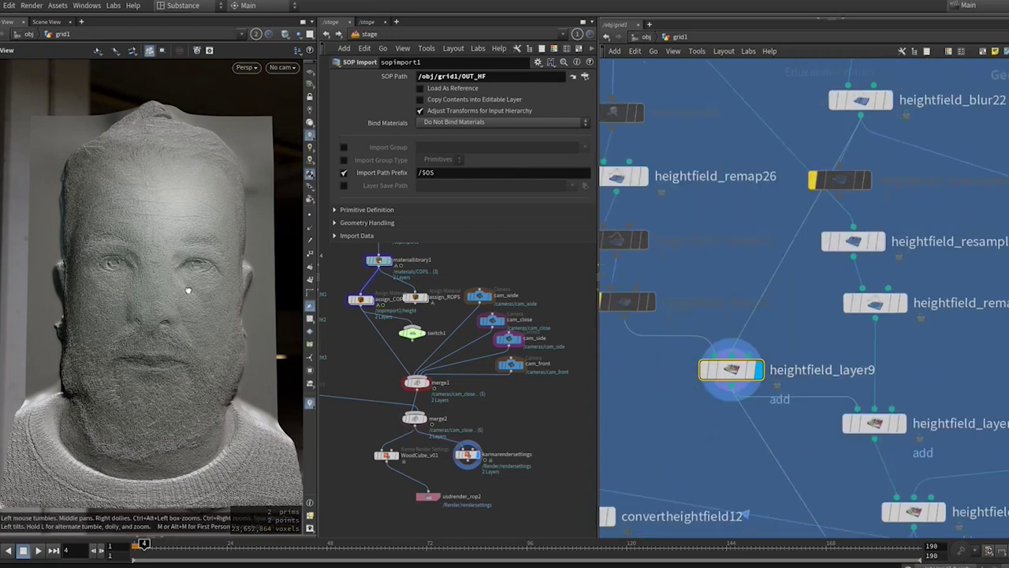
mouse_move(189, 291)
left_mouse_down()
mouse_move(167, 295)
mouse_move(197, 292)
mouse_move(221, 308)
mouse_move(149, 319)
mouse_move(232, 288)
mouse_move(212, 289)
mouse_move(199, 293)
mouse_move(270, 281)
left_mouse_up()
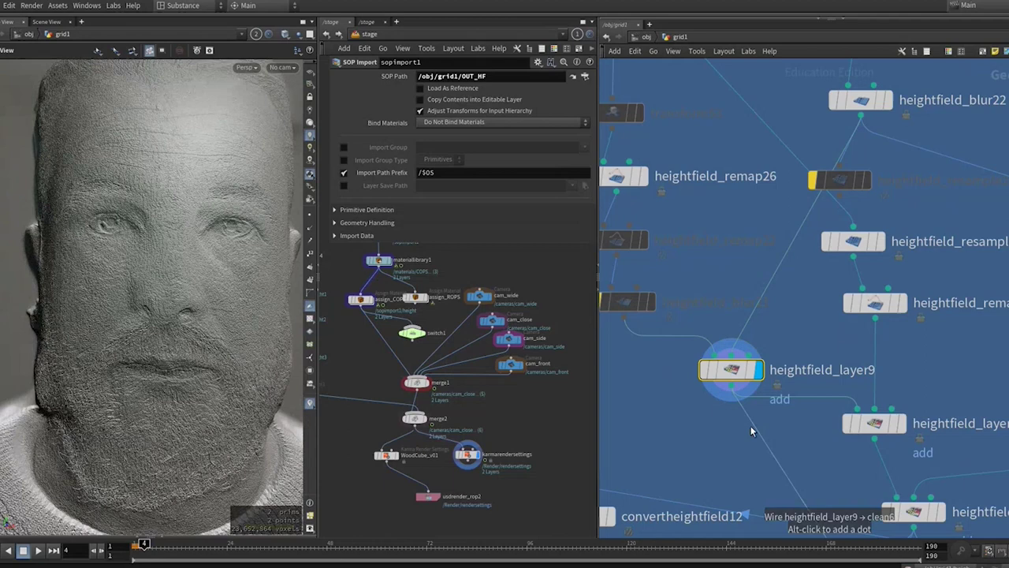
middle_click_drag(751, 426, 724, 295)
scroll(685, 256, "down", 3)
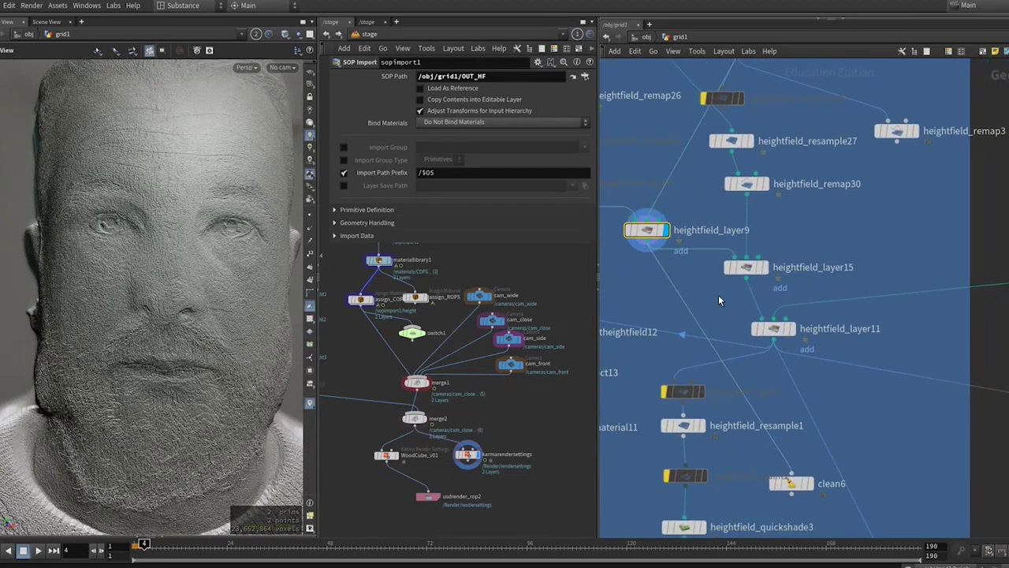
scroll(223, 257, "up", 2)
left_click_drag(224, 257, 207, 277)
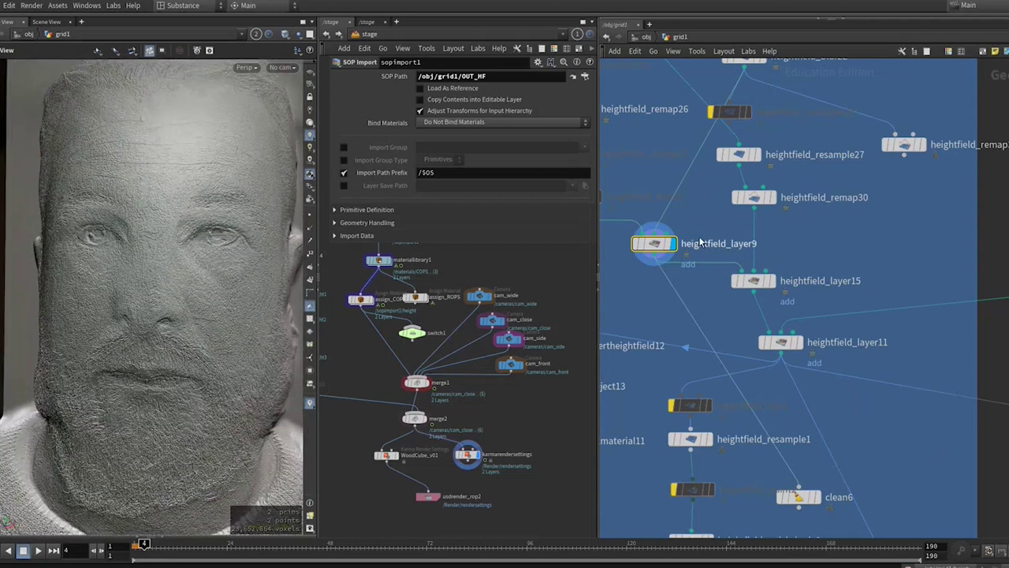
Display the combined heightfield_layer15 result showing the detailed bearded bust.
middle_click_drag(781, 251, 775, 309)
left_click(699, 342)
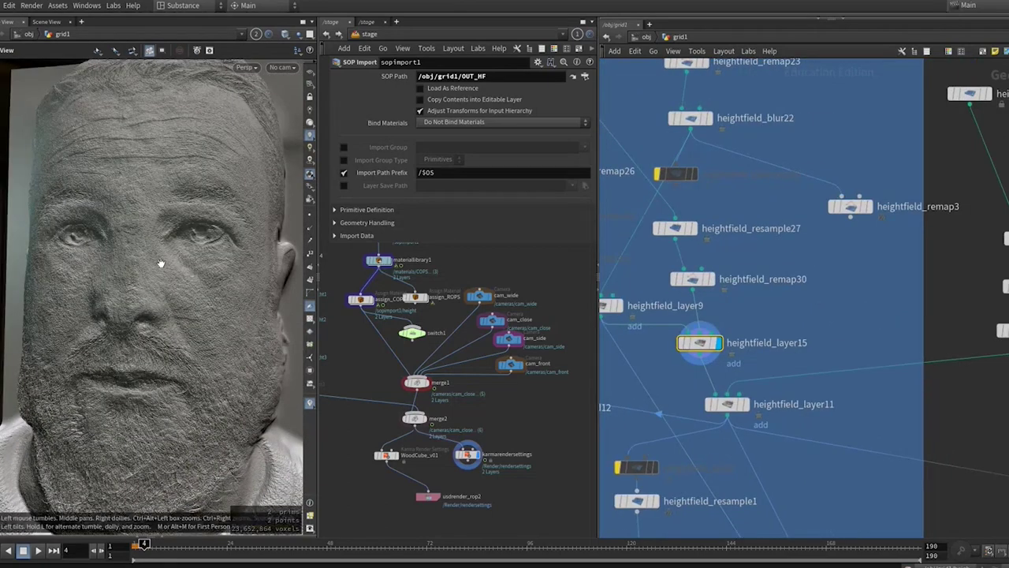
scroll(762, 293, "down", 2)
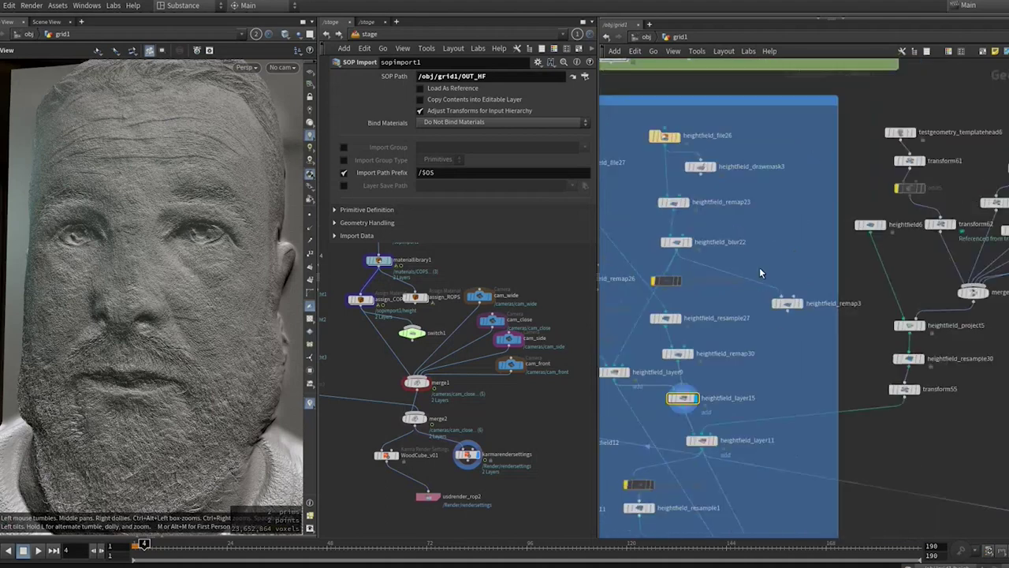
scroll(759, 236, "down", 8)
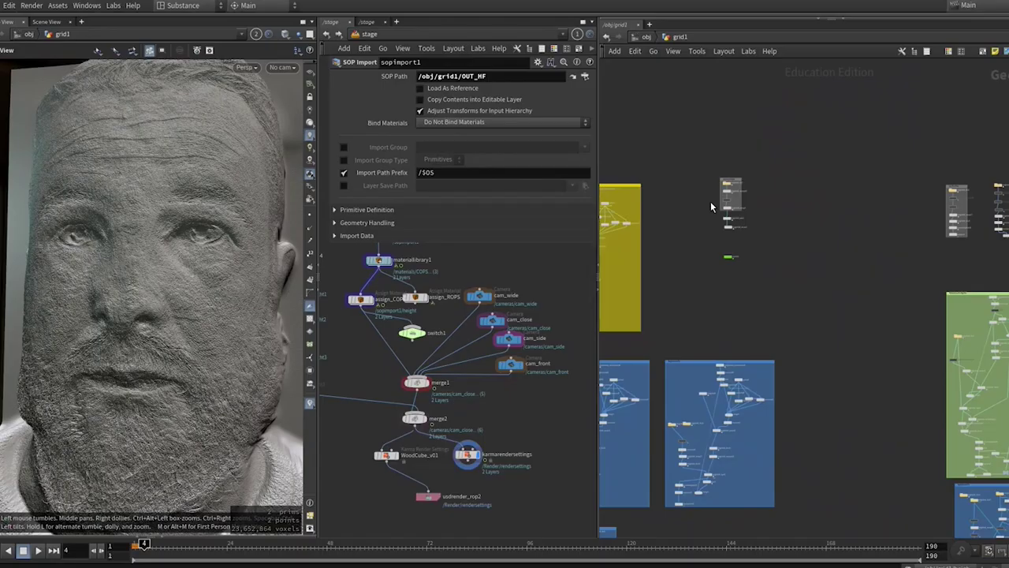
Zoom into the Lee Perry ZDepth box and display the raw heightfield_file9 depth face.
scroll(710, 206, "up", 10)
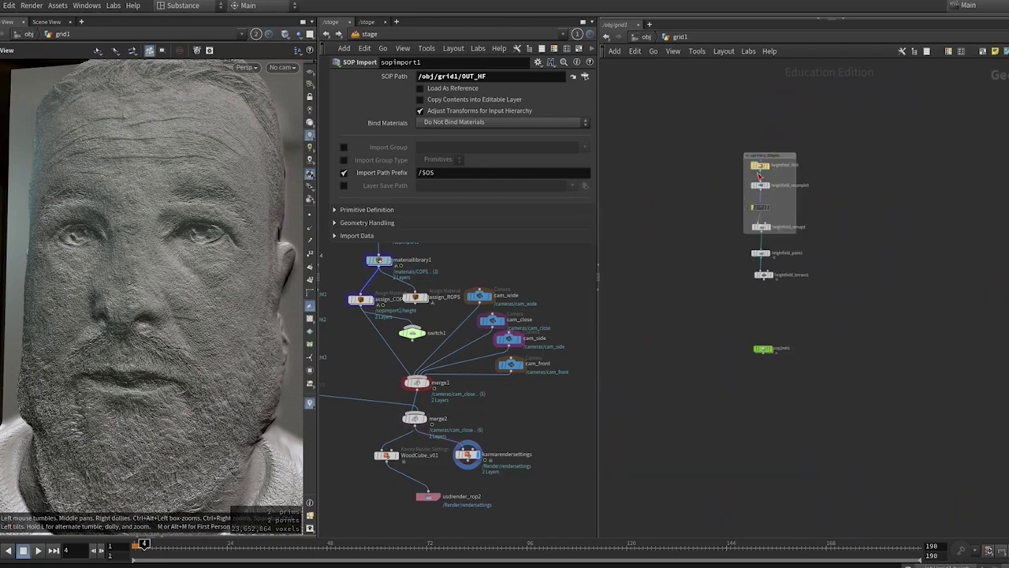
scroll(784, 207, "up", 3)
mouse_move(754, 152)
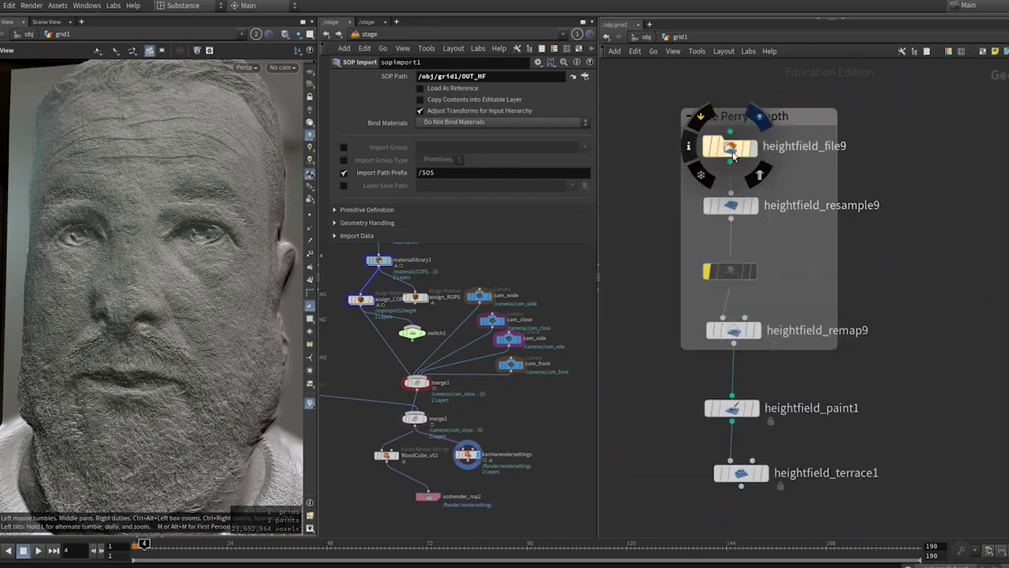
left_click(734, 158)
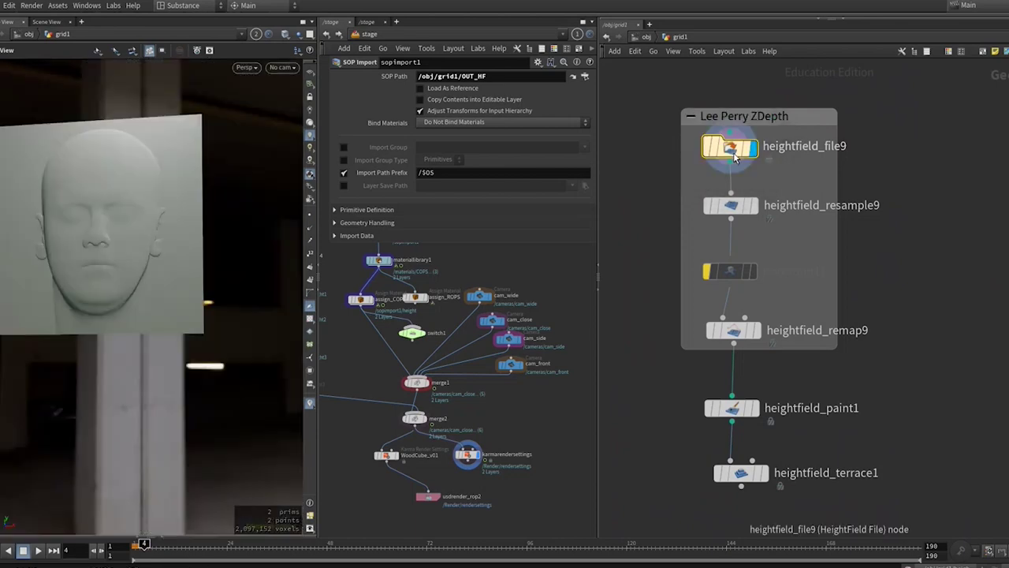
scroll(165, 223, "up", 5)
scroll(181, 258, "down", 5)
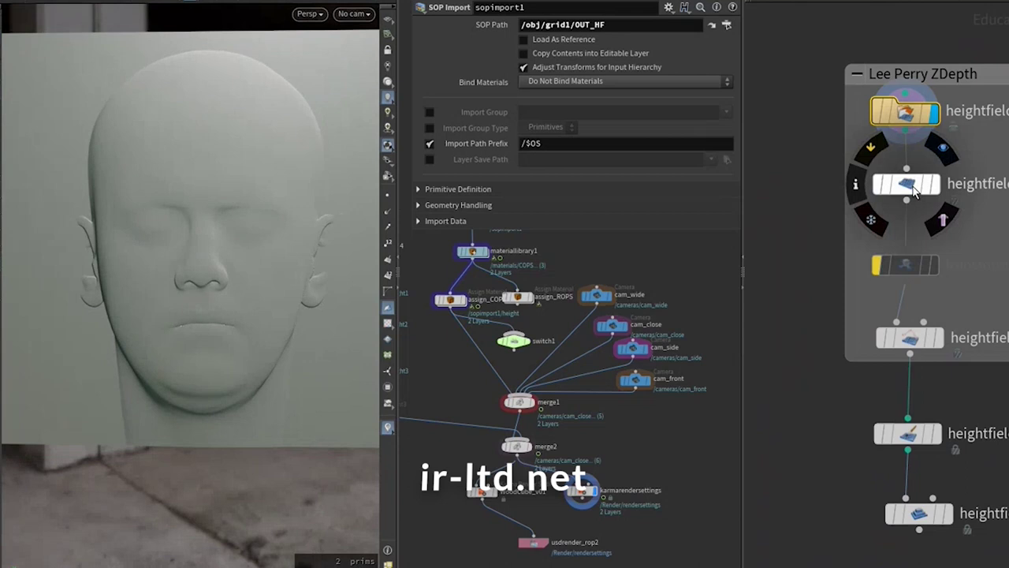
Display heightfield_remap9's smooth head and orbit it through profile and three-quarter views.
left_click(936, 337)
left_click_drag(213, 240, 239, 245)
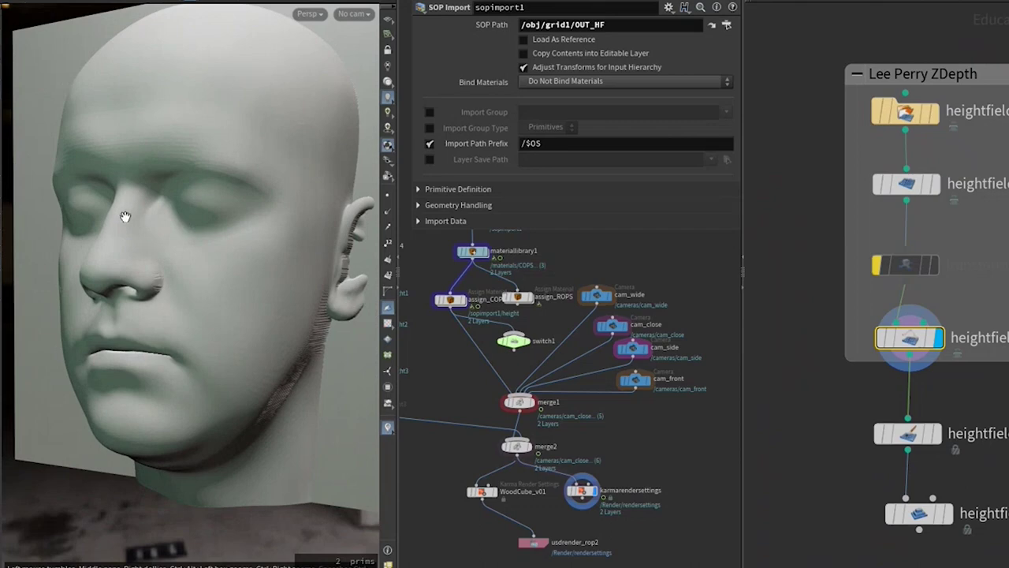
scroll(131, 257, "up", 3)
left_click_drag(134, 256, 246, 266)
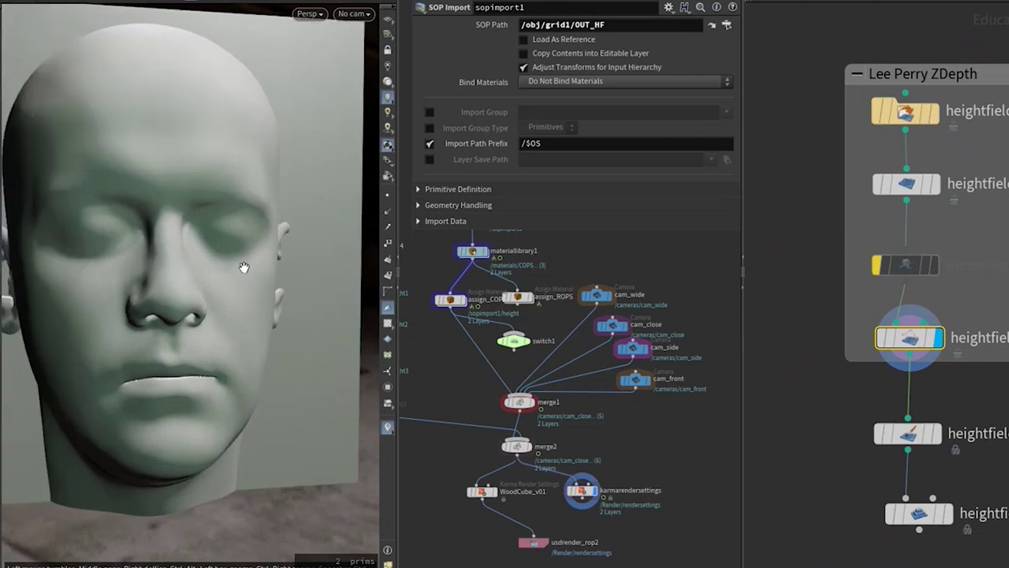
left_click_drag(149, 274, 194, 261)
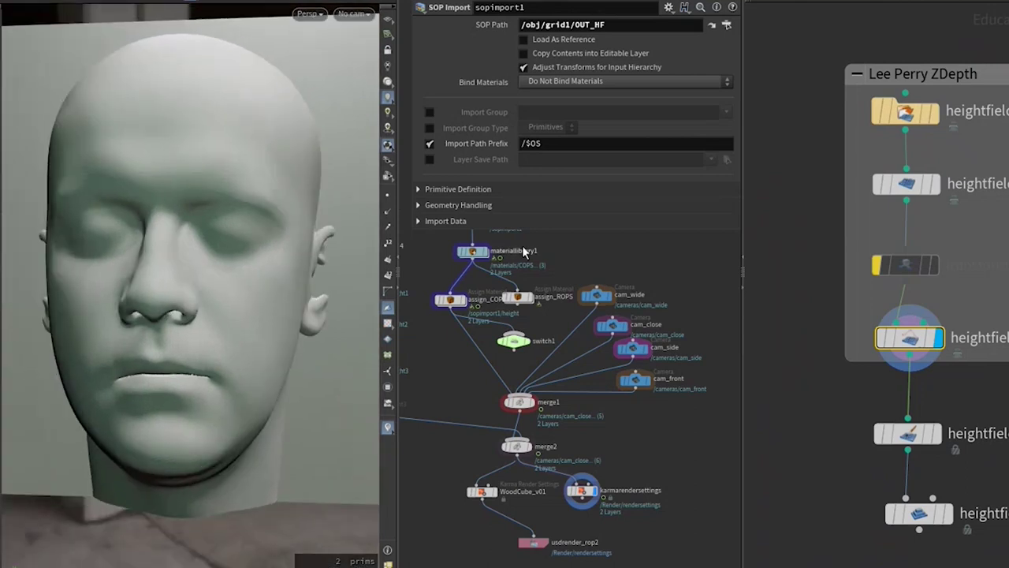
middle_click_drag(826, 337, 808, 251)
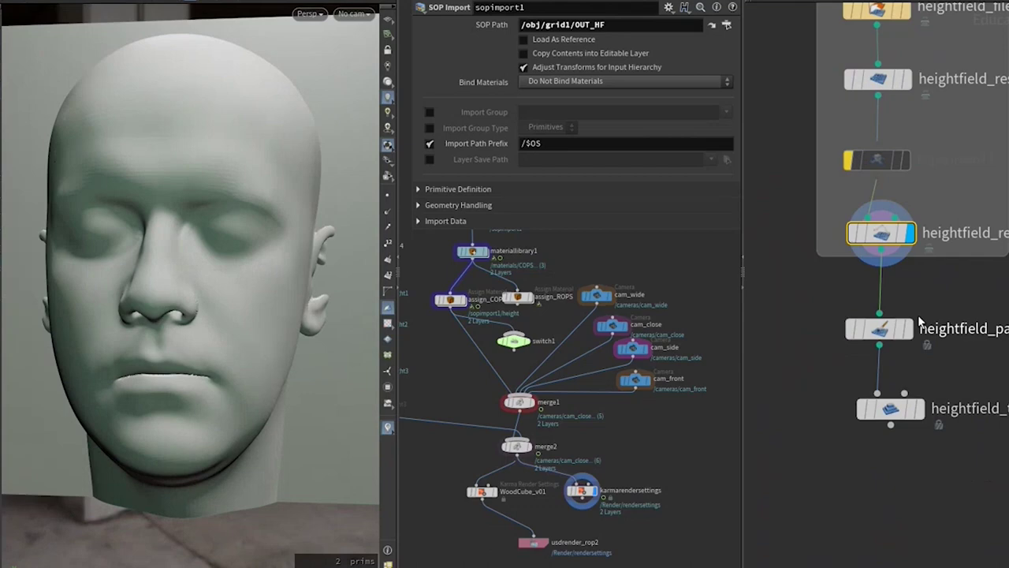
middle_click_drag(918, 315, 952, 239)
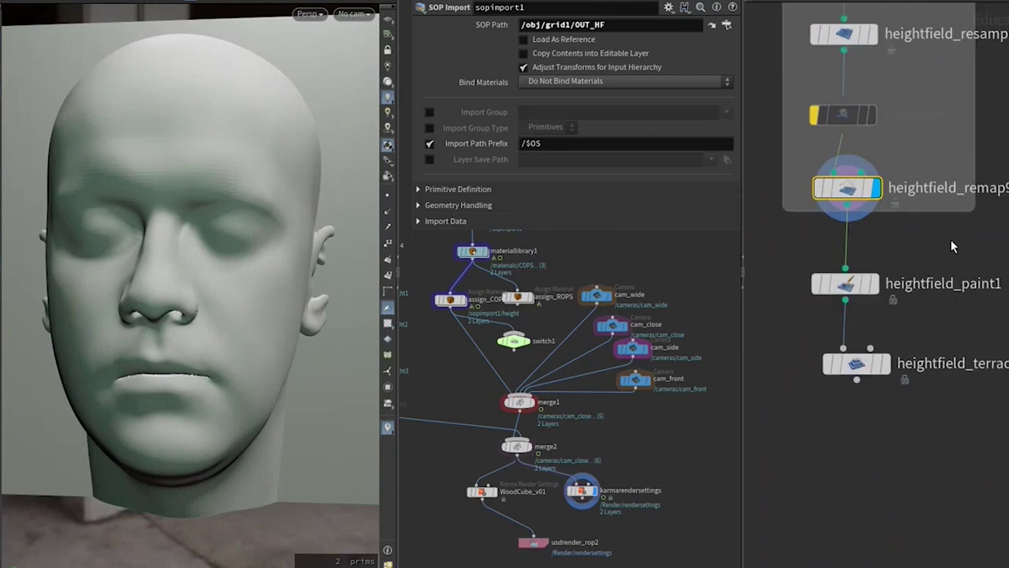
left_click_drag(279, 284, 216, 304)
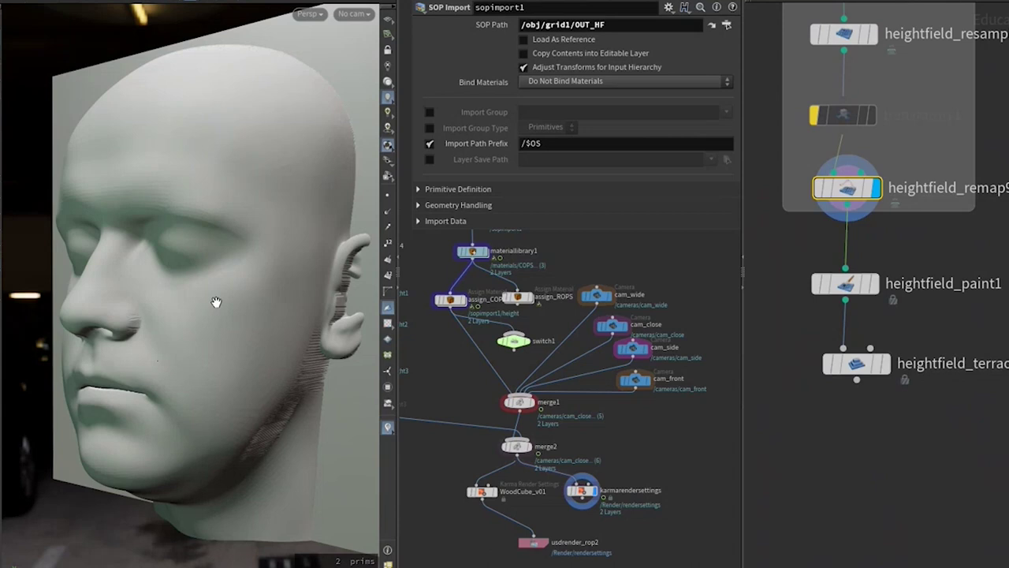
left_click_drag(176, 307, 145, 302)
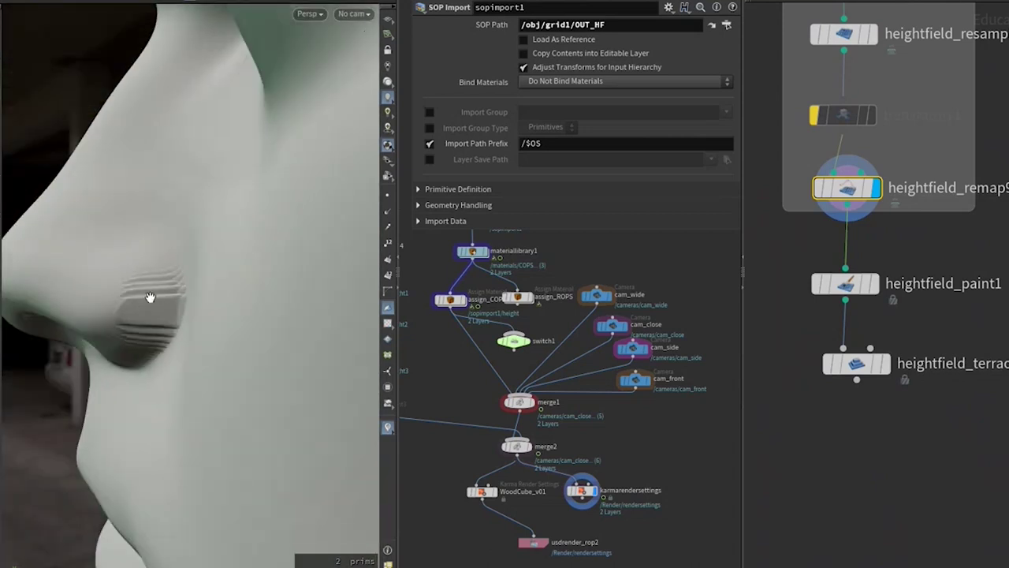
scroll(144, 304, "down", 3)
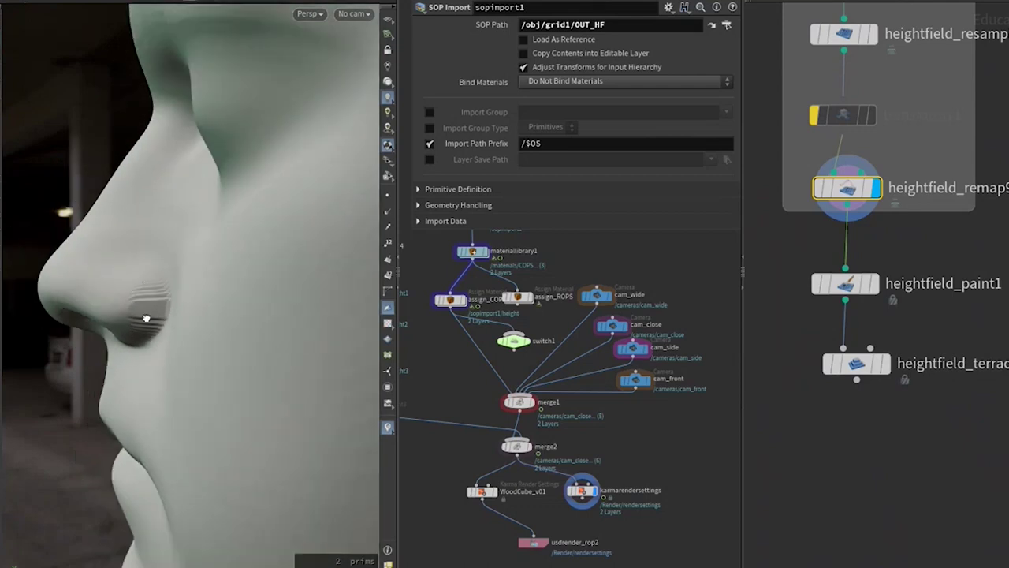
left_click_drag(146, 318, 270, 273)
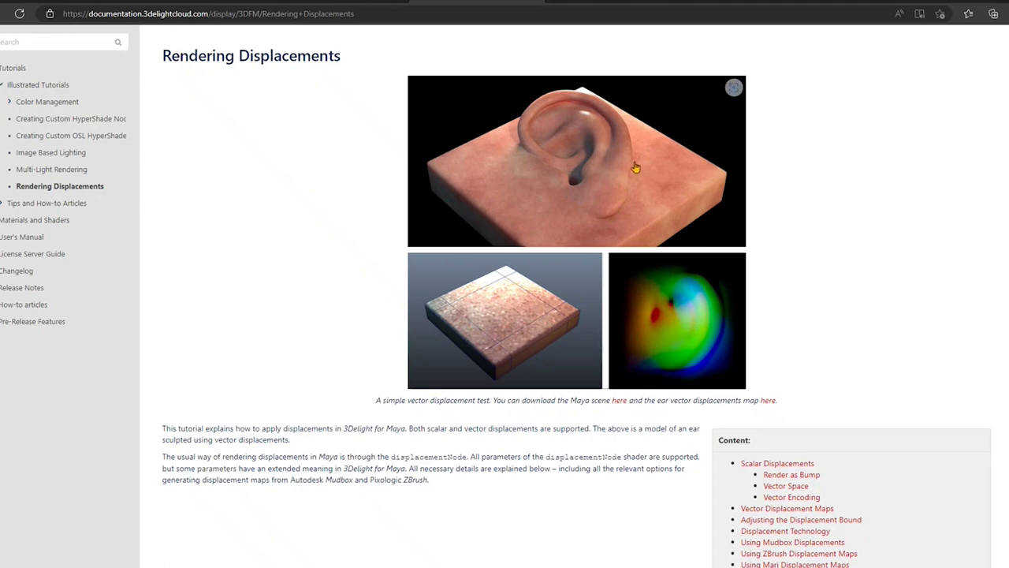
scroll(621, 227, "down", 5)
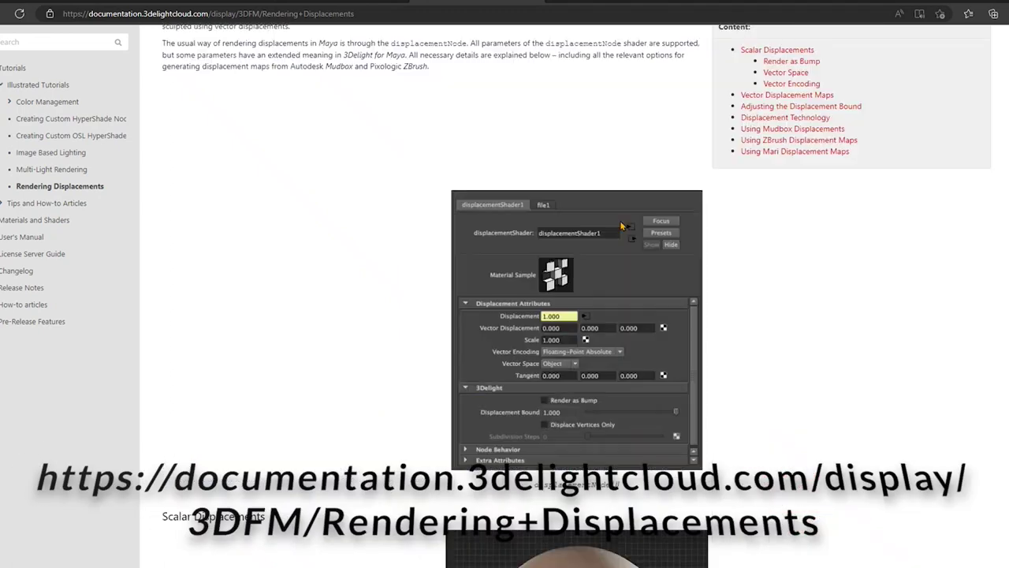
scroll(526, 249, "down", 6)
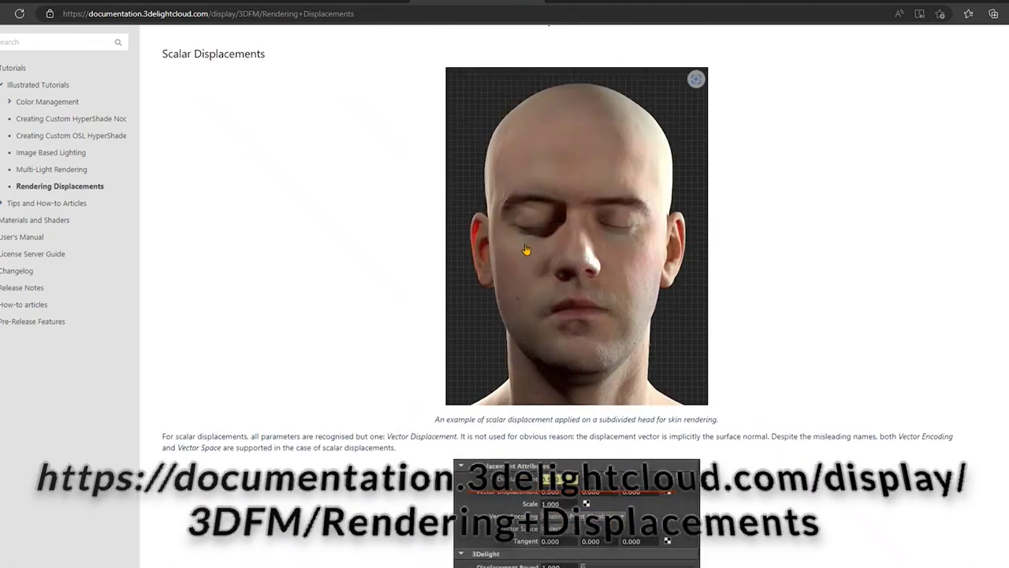
scroll(526, 249, "down", 2)
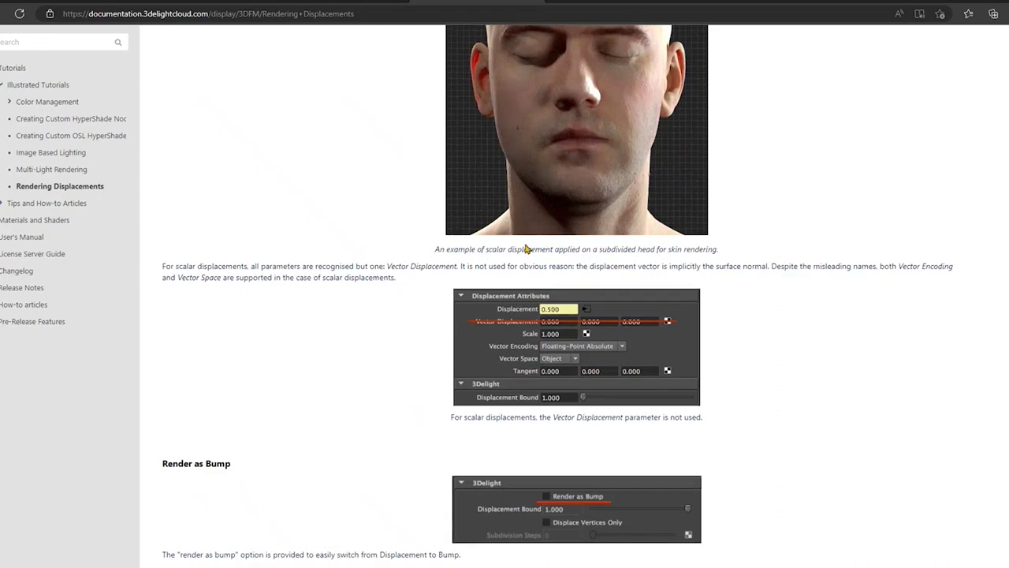
scroll(525, 250, "down", 4)
scroll(526, 249, "up", 1)
scroll(526, 249, "up", 7)
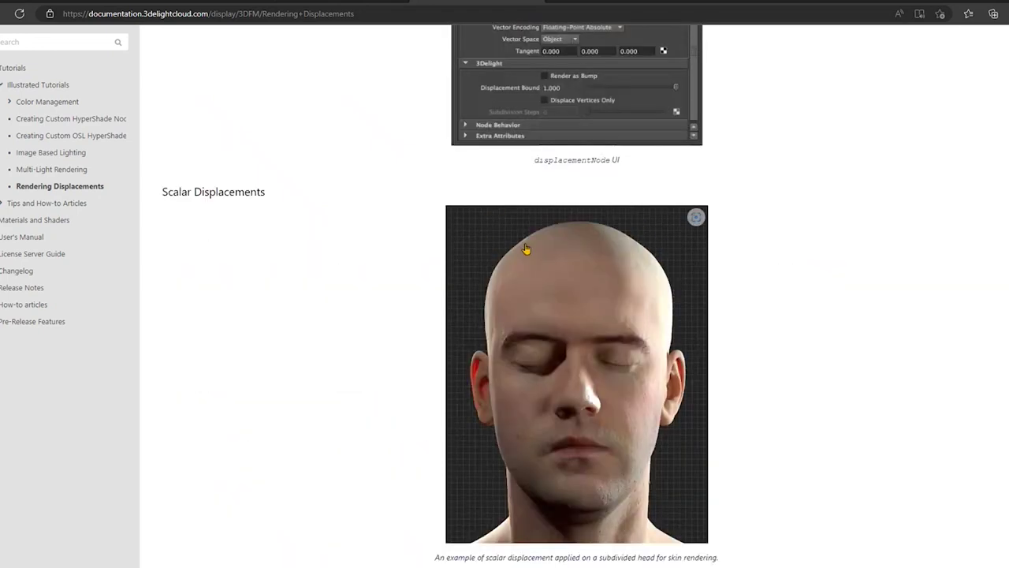
scroll(525, 250, "up", 8)
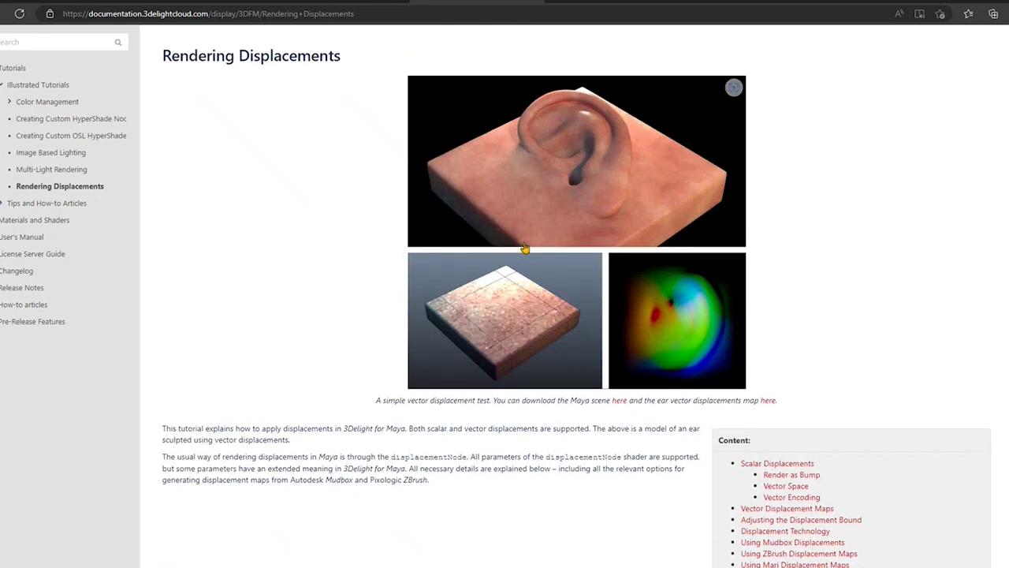
scroll(526, 249, "down", 7)
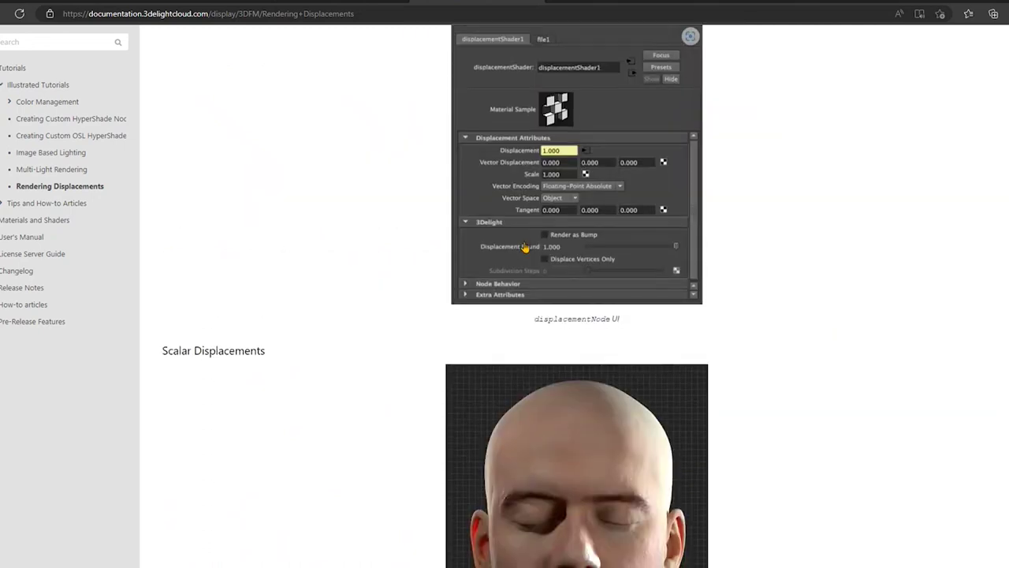
scroll(526, 246, "down", 4)
scroll(525, 249, "down", 5)
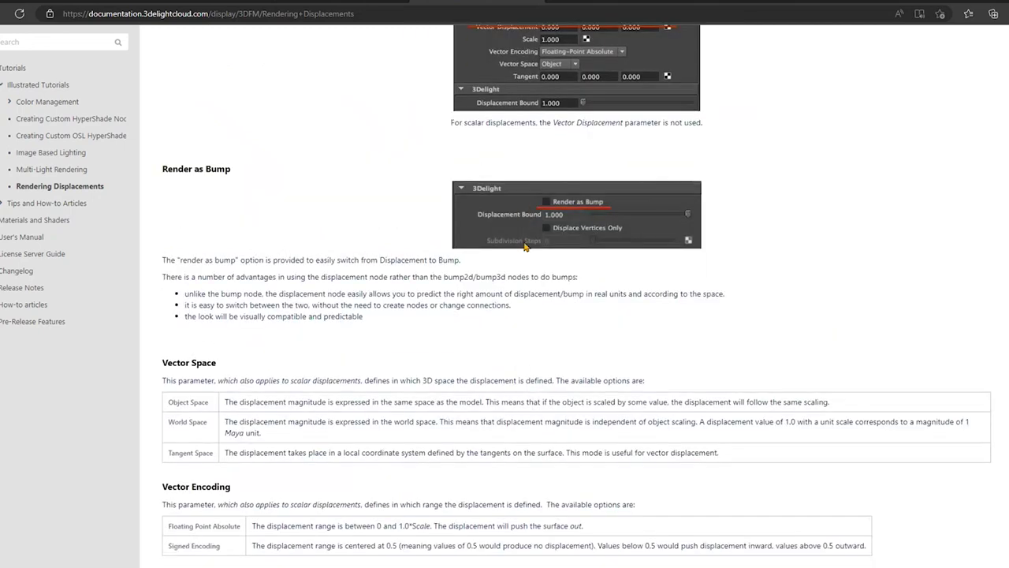
scroll(526, 247, "down", 4)
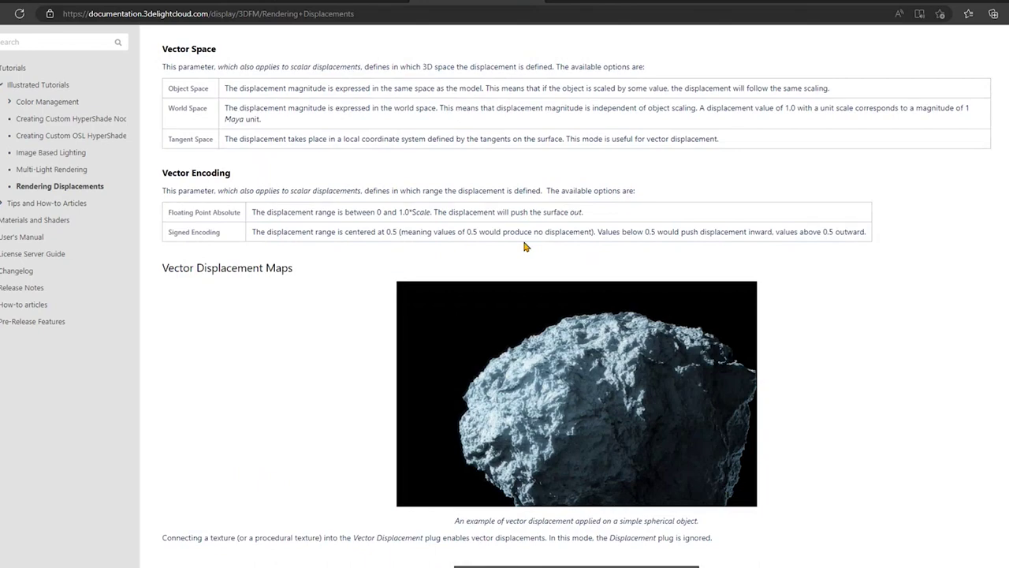
scroll(526, 247, "down", 3)
scroll(526, 249, "down", 5)
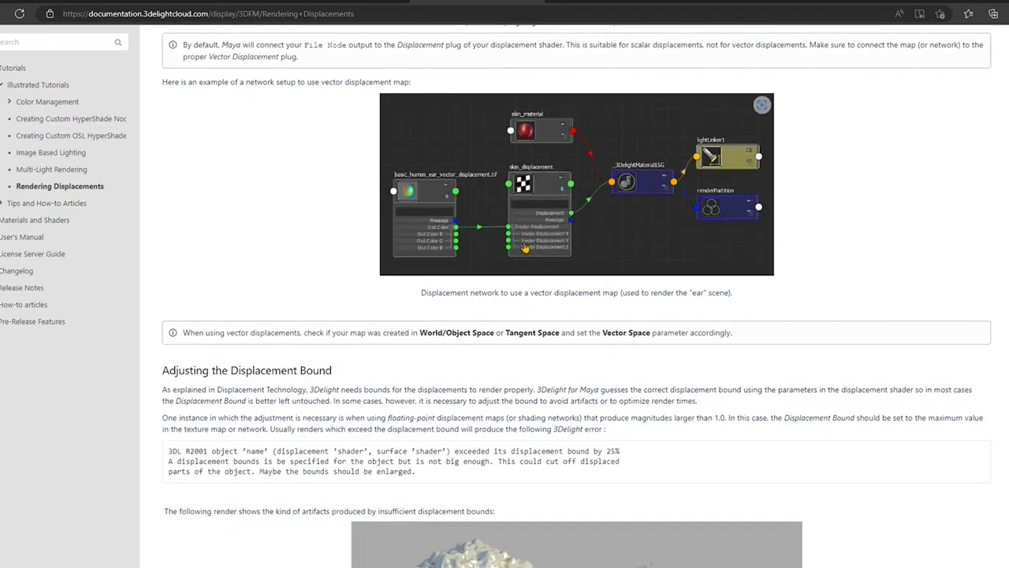
scroll(526, 247, "down", 5)
scroll(525, 246, "down", 8)
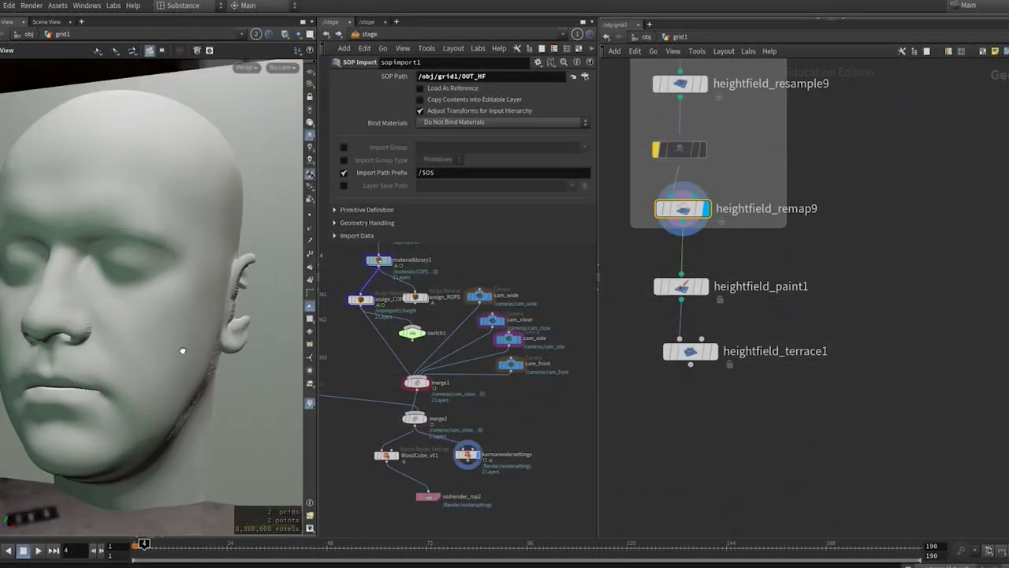
left_click_drag(157, 349, 191, 341)
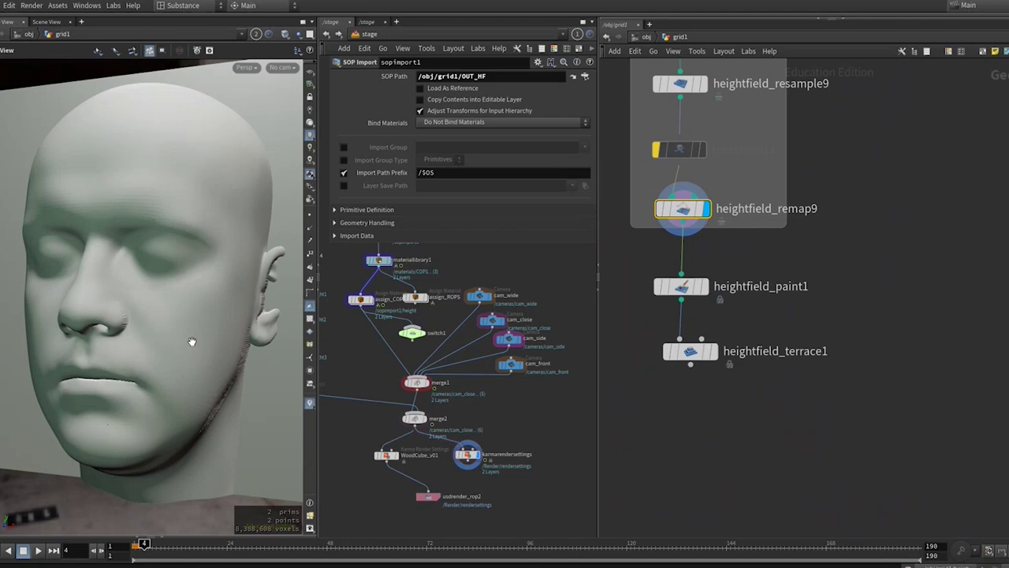
left_click_drag(193, 324, 220, 311)
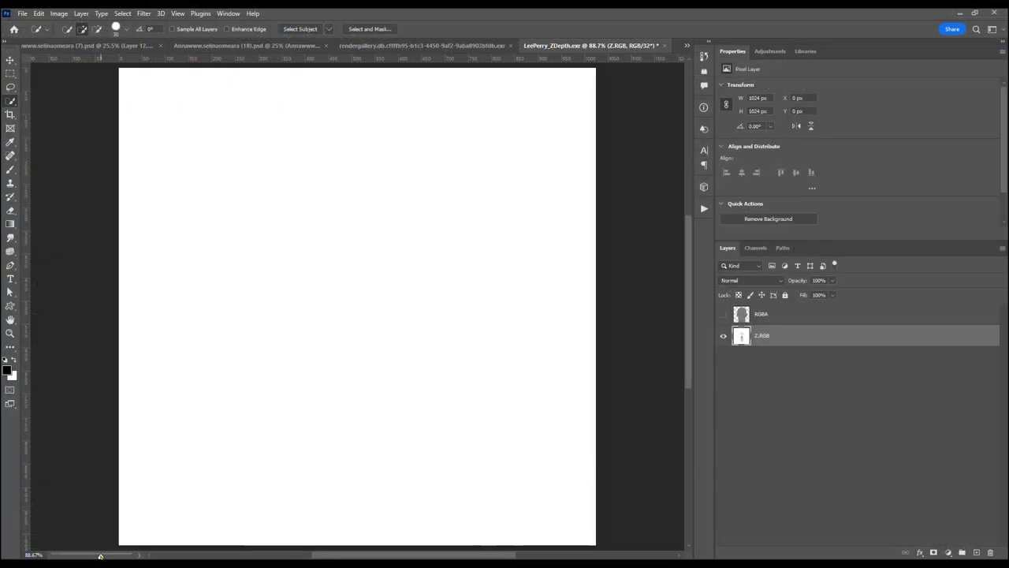
mouse_move(100, 555)
left_mouse_down()
mouse_move(71, 556)
mouse_move(99, 556)
left_mouse_up()
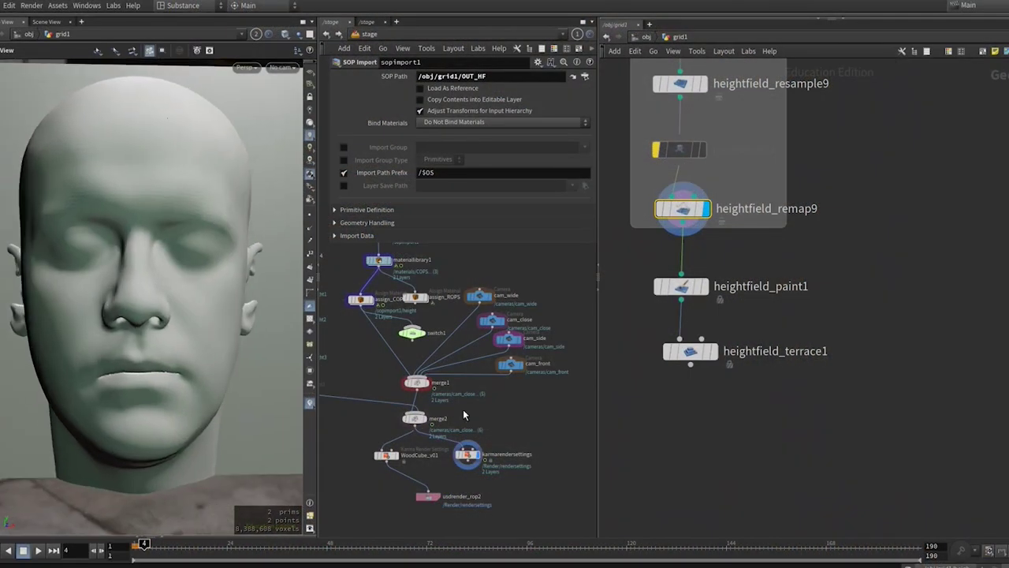
middle_click_drag(718, 478, 723, 446)
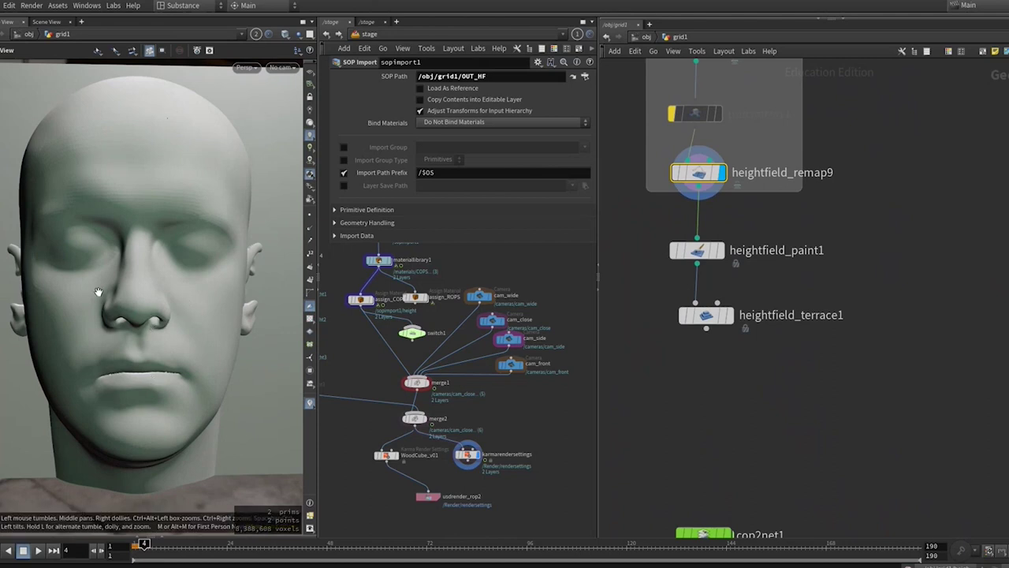
Frame the network and display the detailed heightfield_layer15 face, orbiting to inspect it.
key("h")
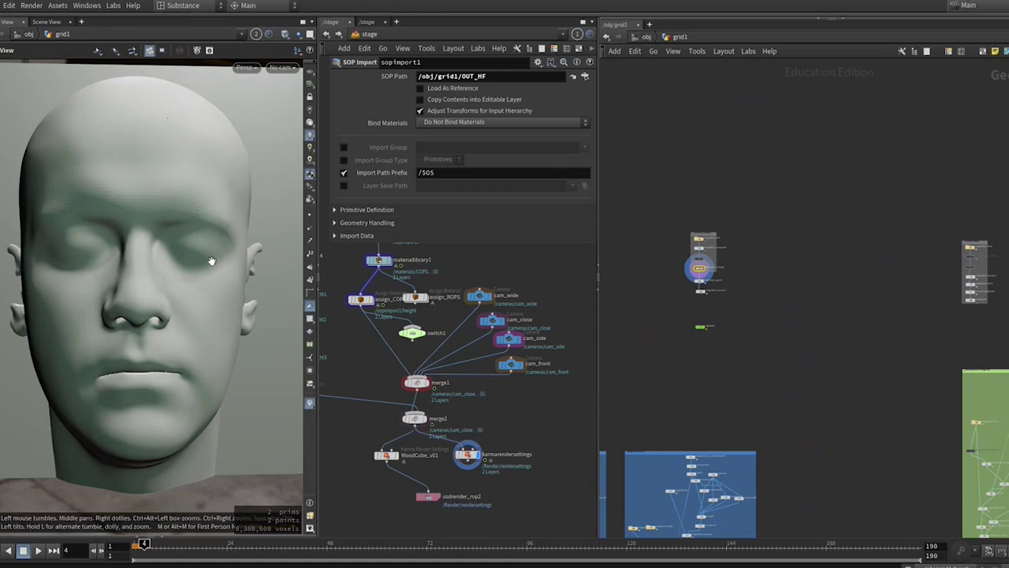
left_click_drag(173, 330, 191, 334)
key("h")
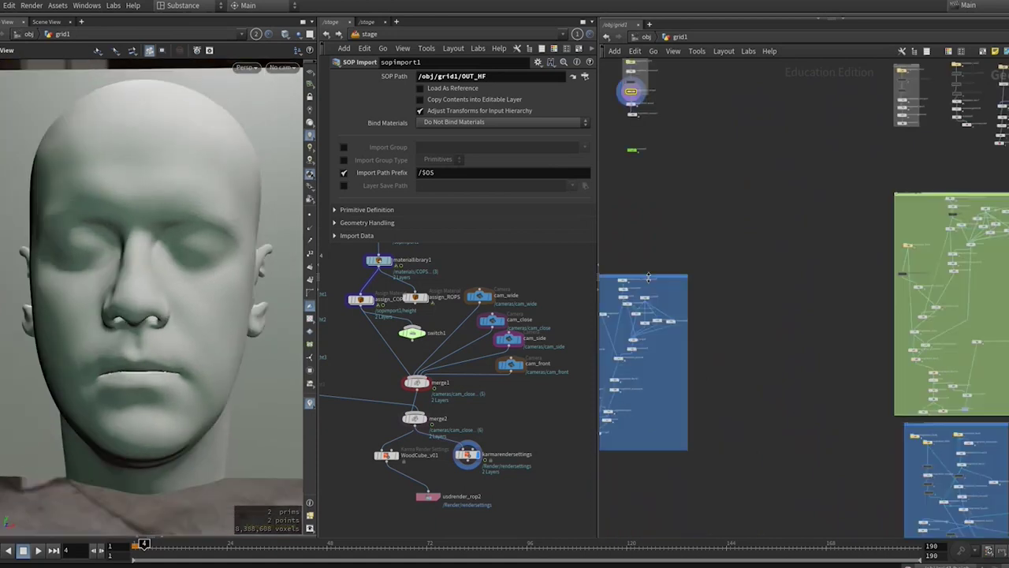
scroll(690, 357, "up", 6)
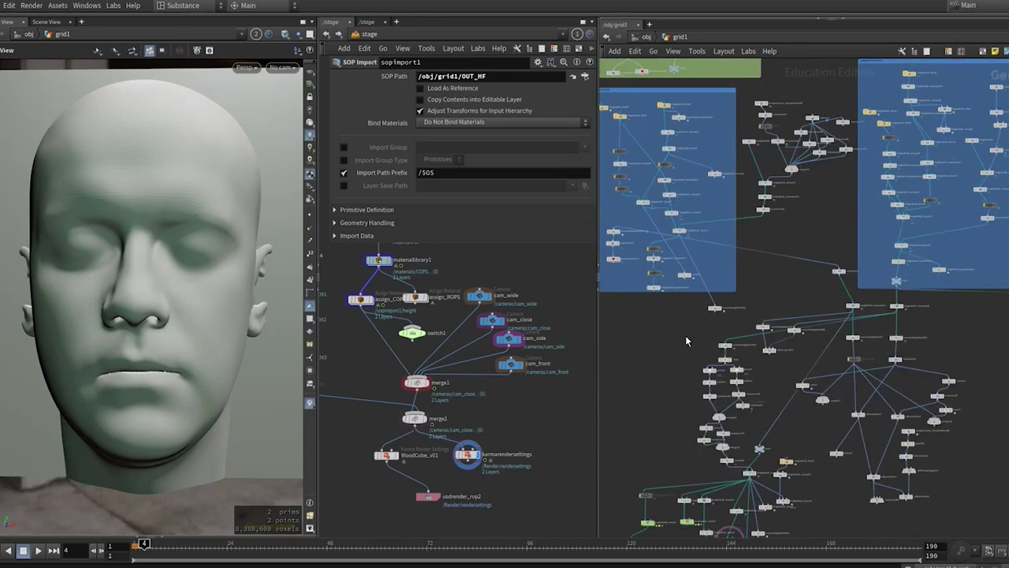
scroll(721, 229, "up", 5)
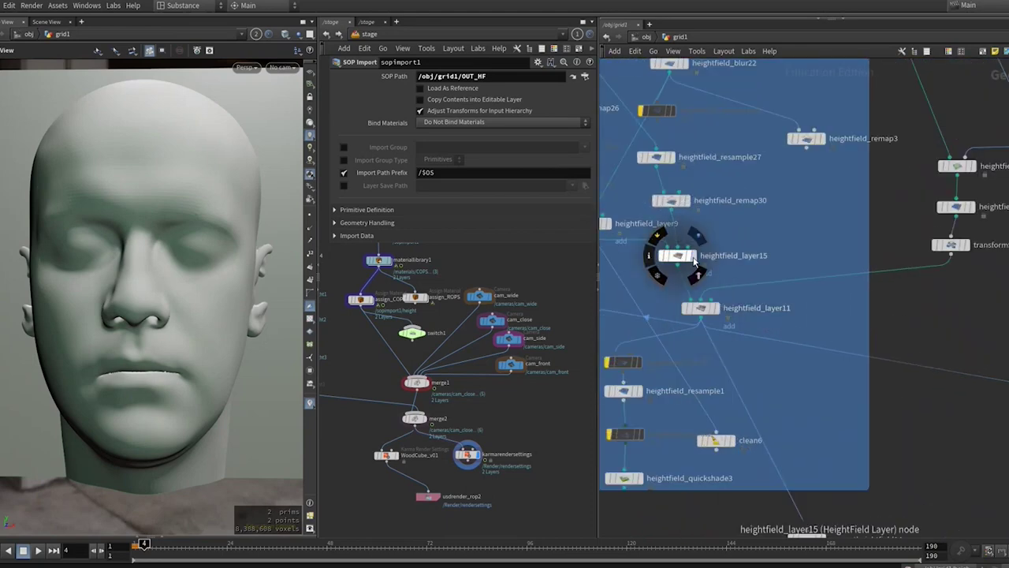
left_click(695, 264)
left_click_drag(198, 259, 99, 207)
middle_click_drag(863, 304, 685, 410)
Compare the template head, heightfield_project5 and heightfield_resample30 results.
middle_click_drag(811, 209, 761, 271)
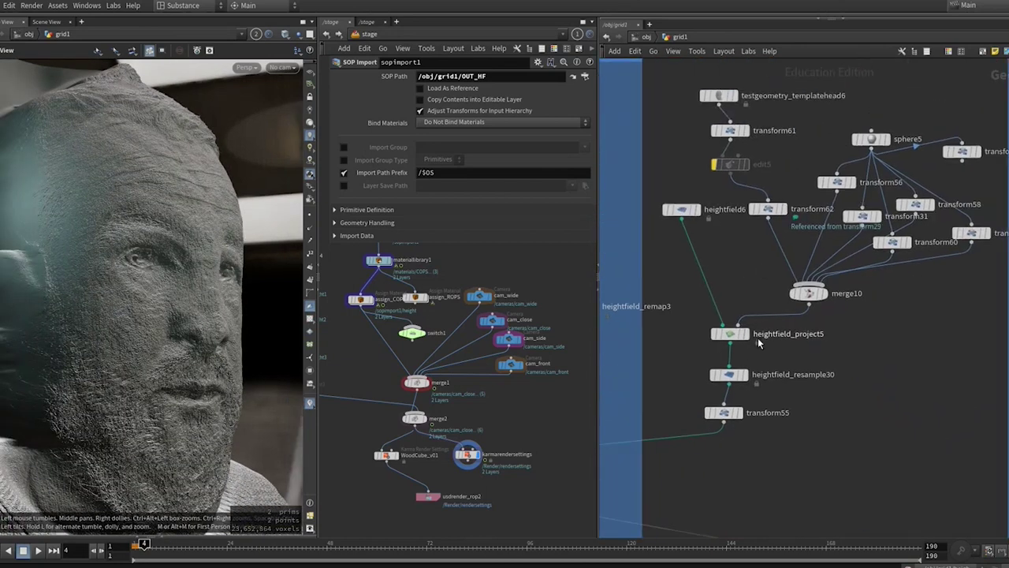
left_click(732, 95)
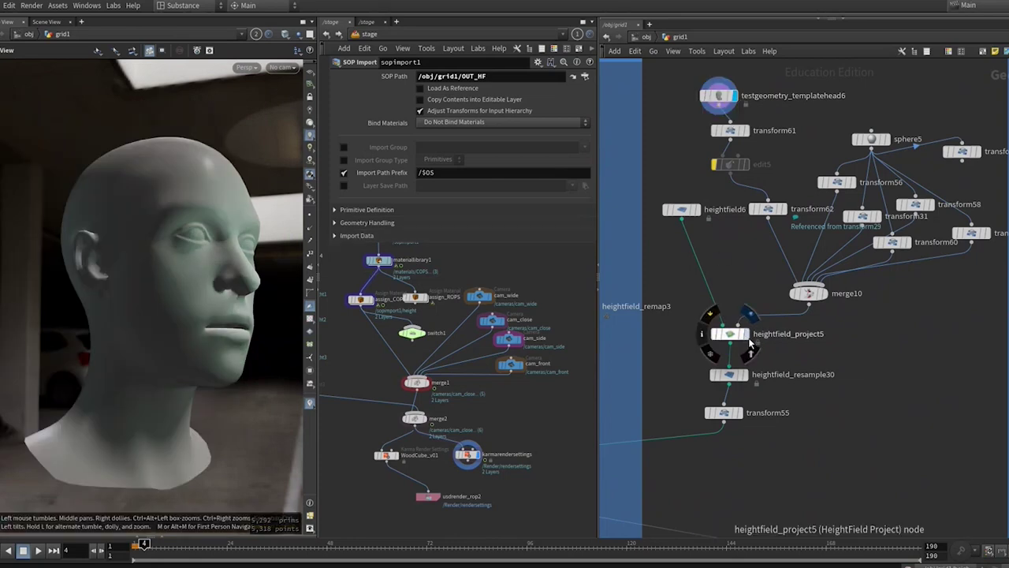
left_click(748, 339)
left_click_drag(150, 300, 165, 361)
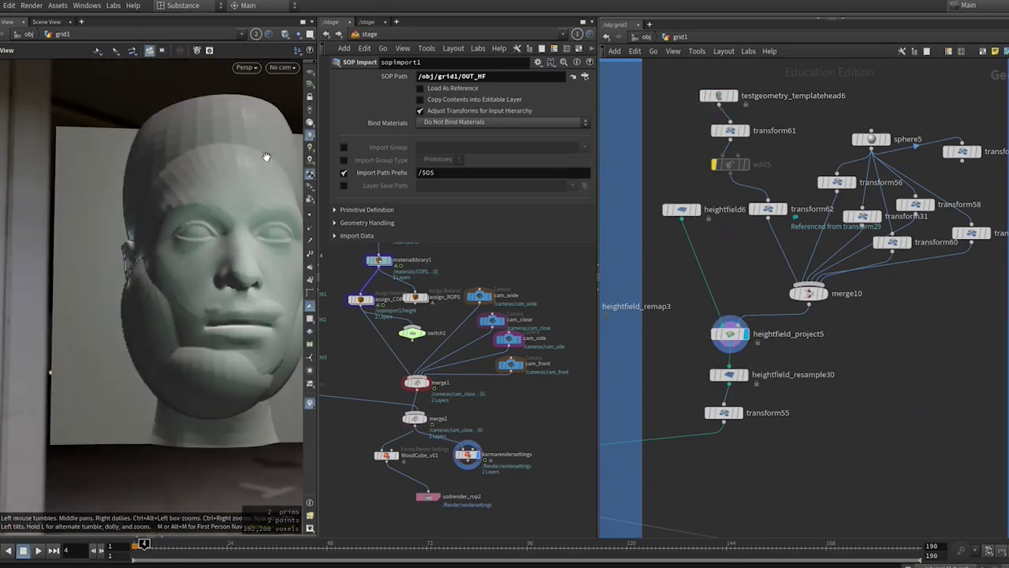
left_click(750, 379)
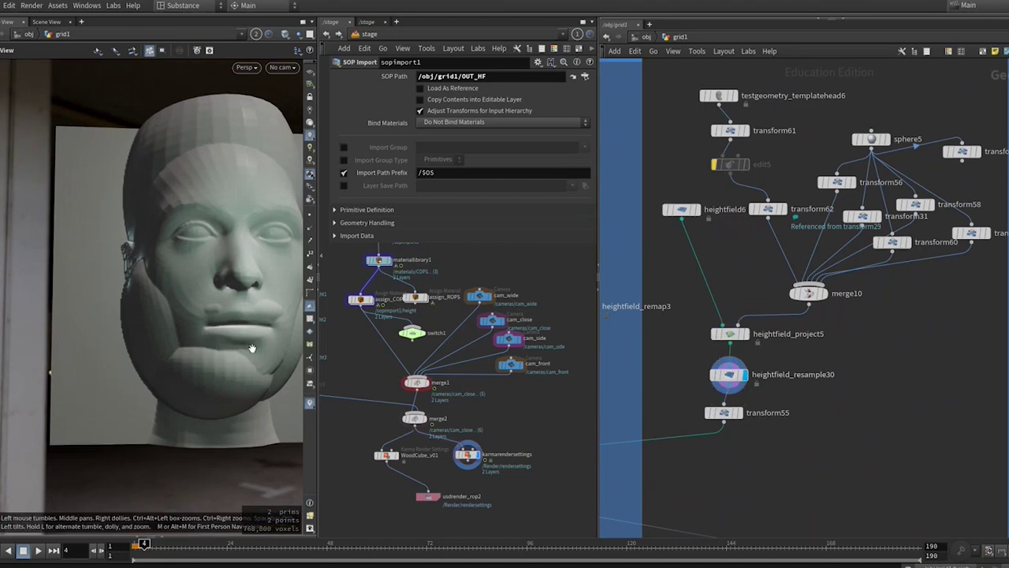
Display heightfield_layer11's bearded head, compare it with layer15, and maximize the viewport.
middle_click_drag(686, 393, 778, 305)
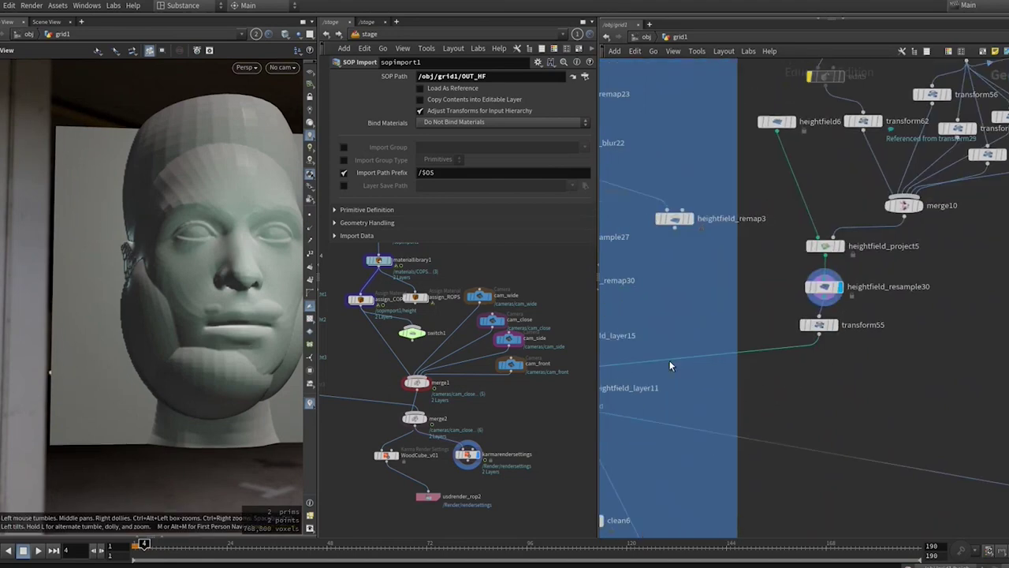
middle_click_drag(601, 394, 727, 391)
left_click(727, 390)
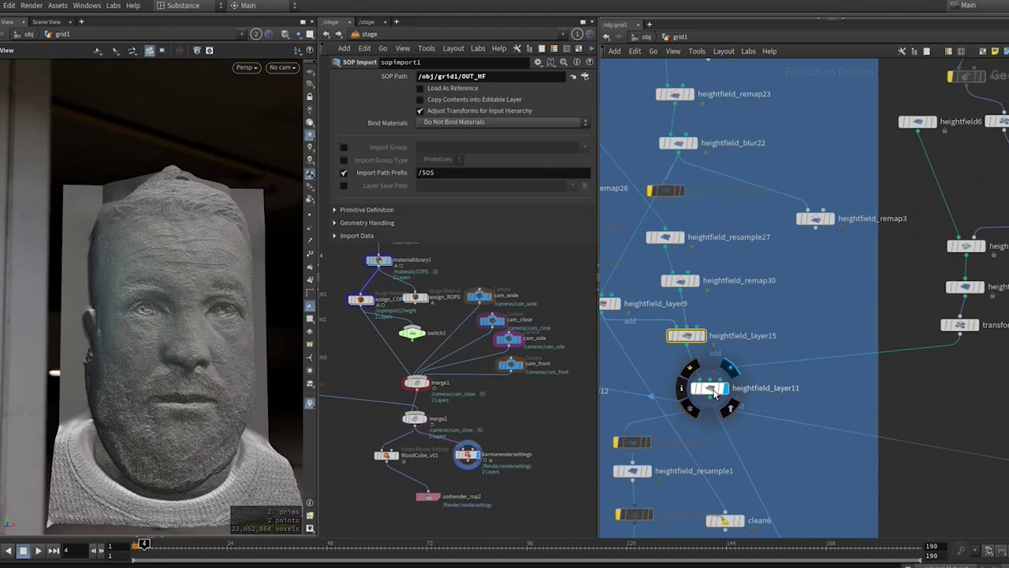
mouse_move(200, 347)
left_mouse_down()
mouse_move(135, 353)
mouse_move(203, 342)
left_mouse_up()
left_click(706, 345)
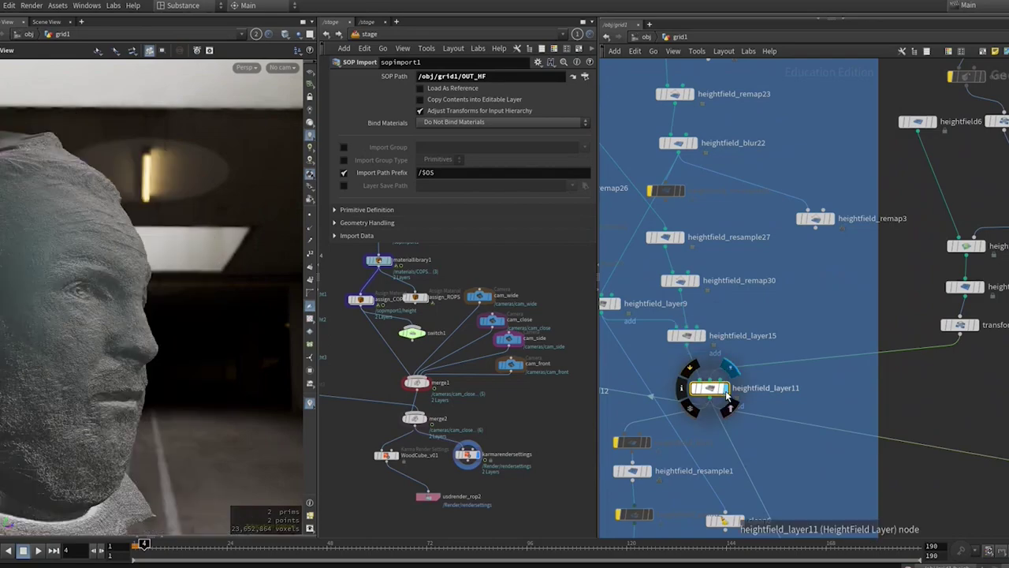
left_click(725, 396)
key("ctrl+b")
mouse_move(478, 285)
left_mouse_down()
mouse_move(504, 305)
mouse_move(516, 279)
mouse_move(509, 247)
mouse_move(477, 294)
mouse_move(484, 300)
mouse_move(458, 295)
mouse_move(486, 317)
mouse_move(471, 311)
left_mouse_up()
scroll(360, 272, "up", 5)
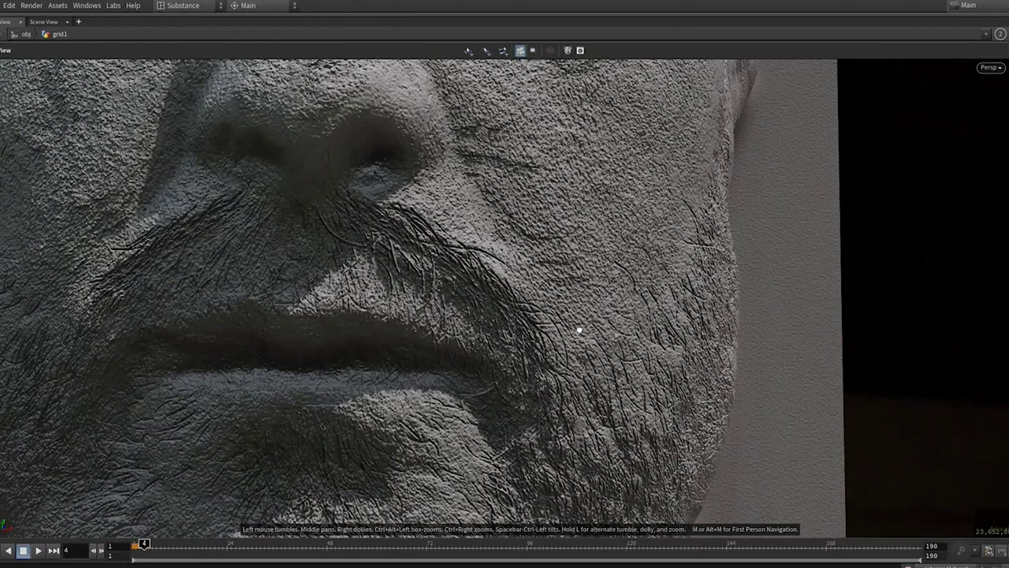
left_click_drag(579, 329, 529, 318)
left_click_drag(612, 176, 480, 157)
left_click_drag(524, 184, 336, 206)
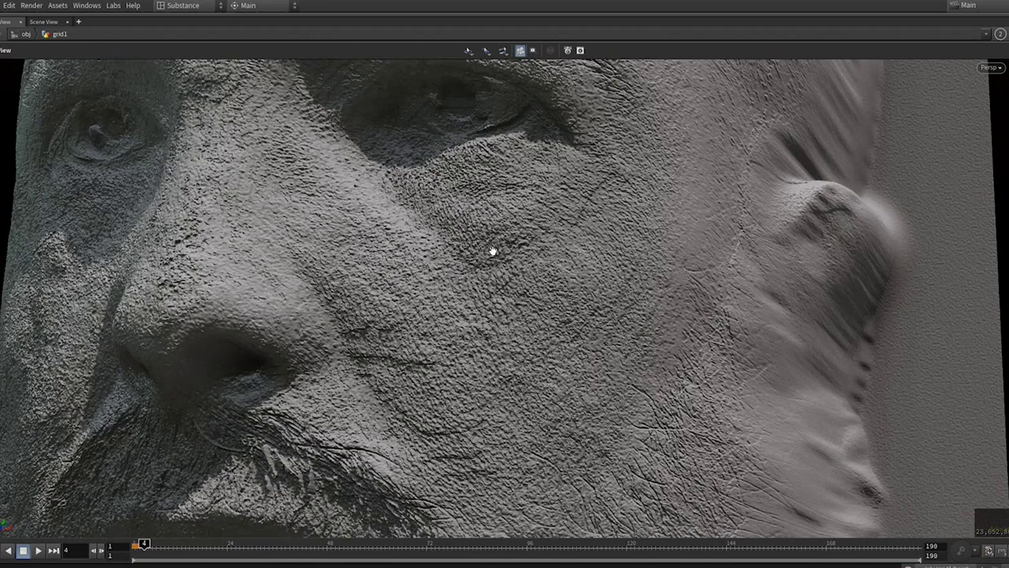
scroll(492, 251, "down", 2)
left_click_drag(493, 252, 491, 128)
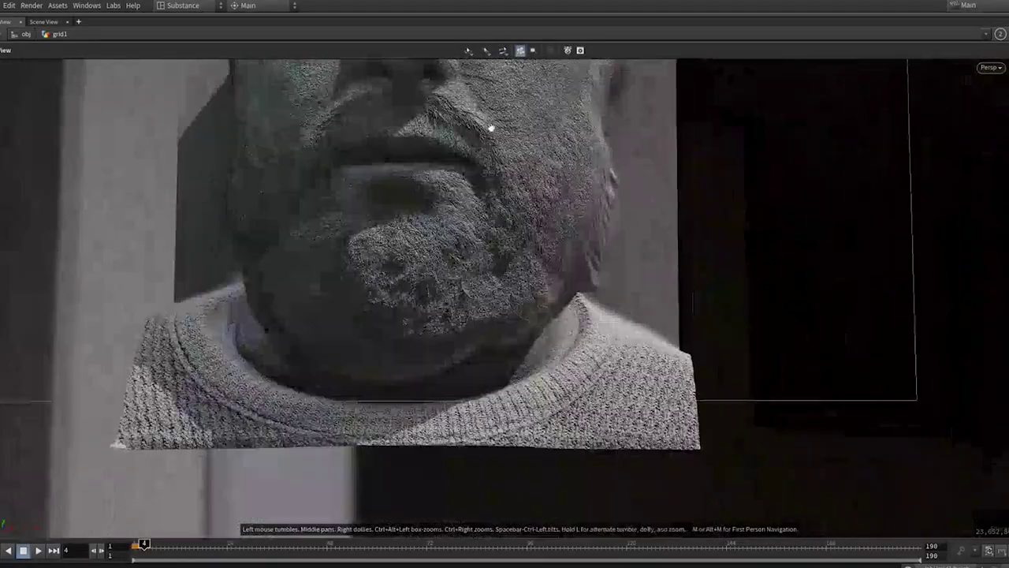
scroll(480, 320, "up", 4)
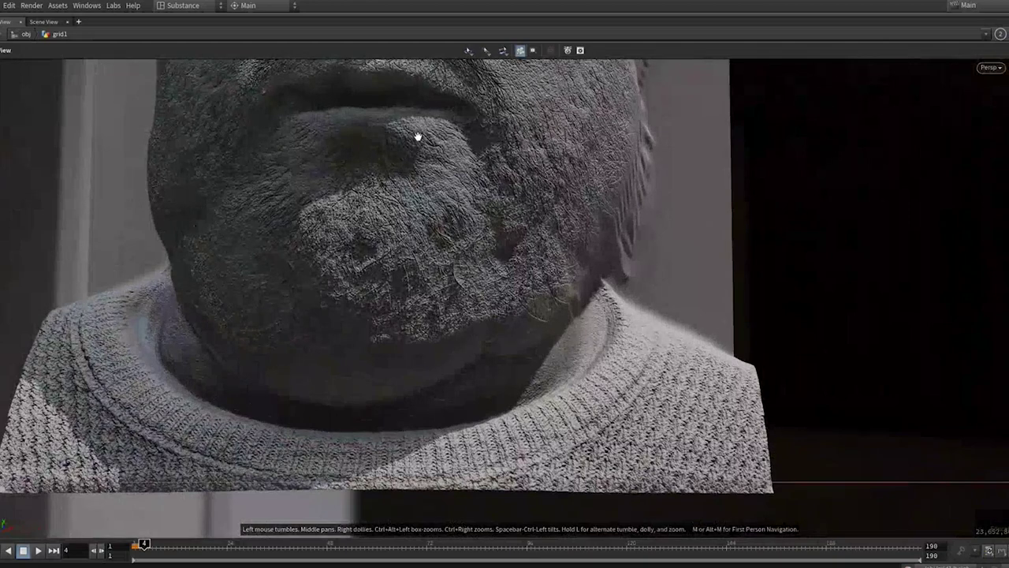
left_click_drag(417, 138, 492, 304)
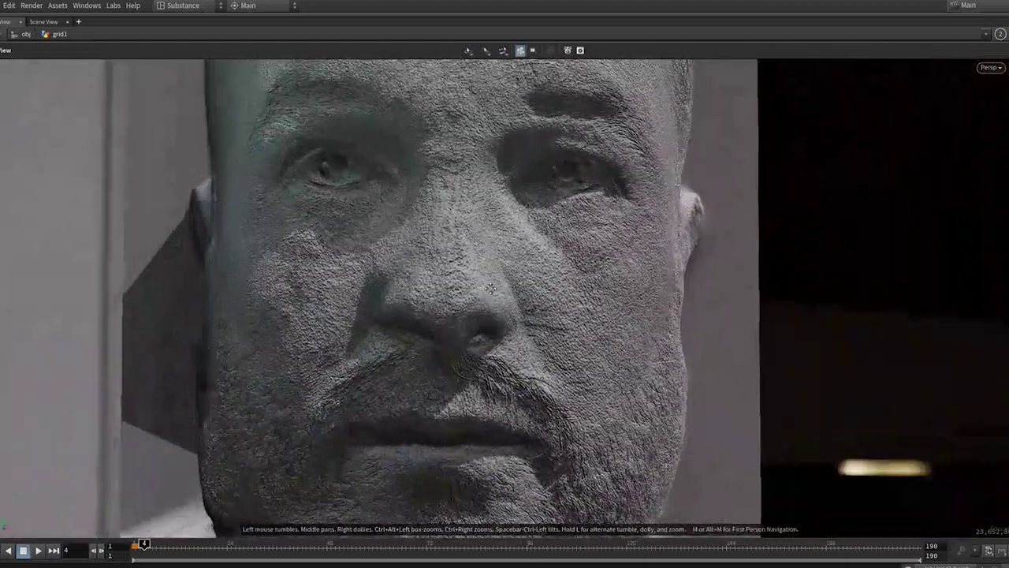
middle_click_drag(490, 289, 557, 149)
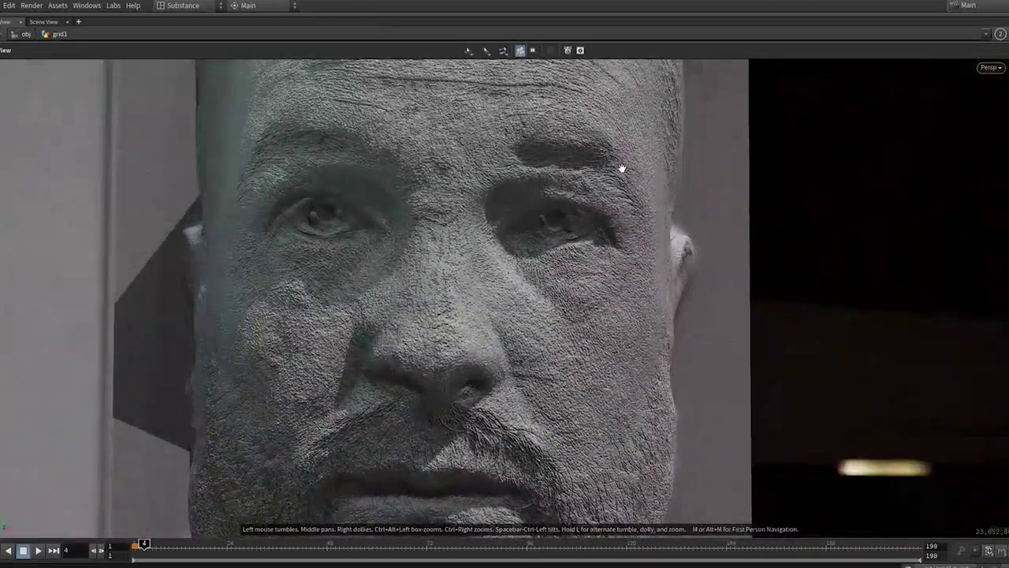
left_click_drag(614, 174, 564, 214)
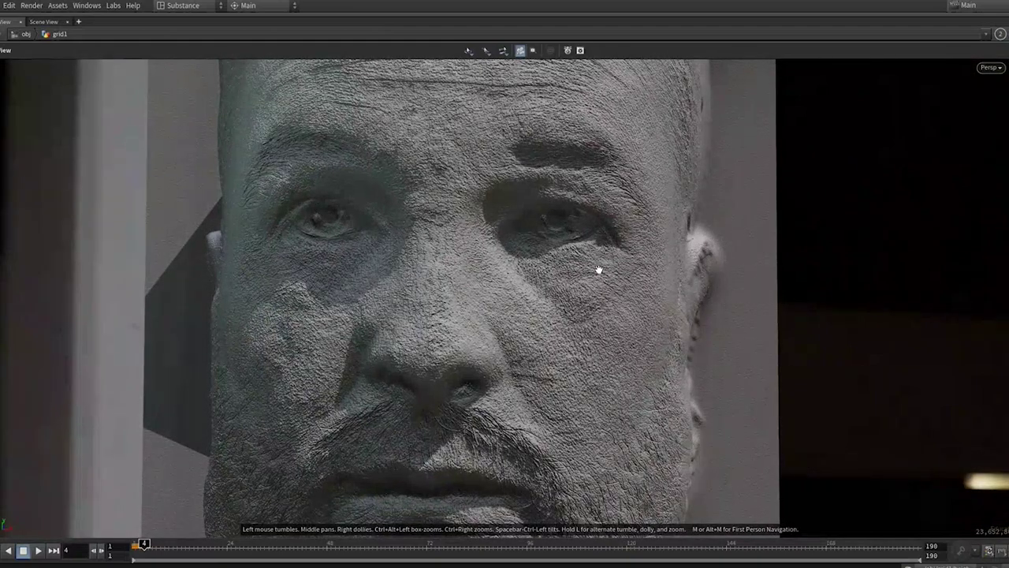
left_click_drag(651, 279, 427, 249)
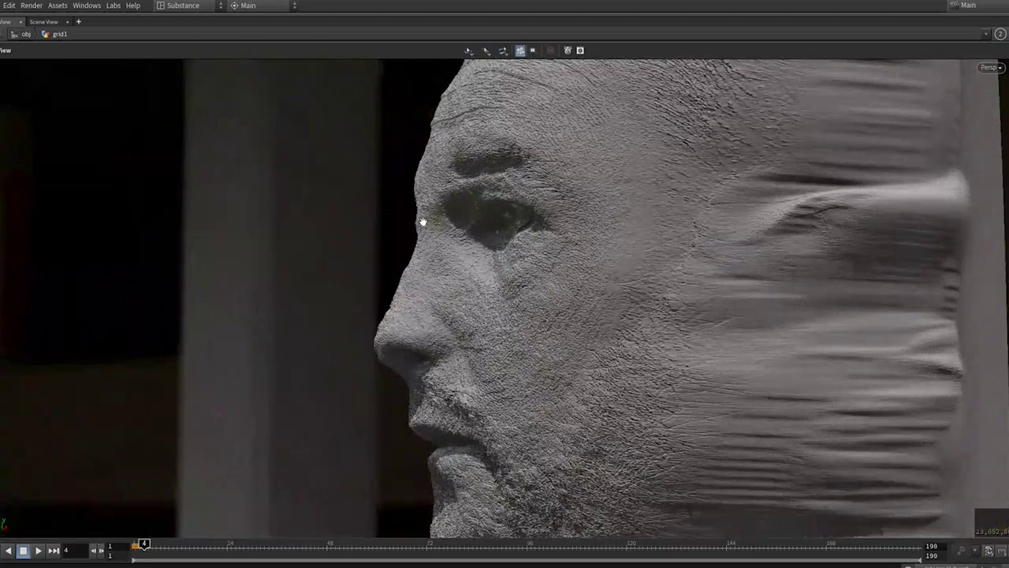
left_click_drag(423, 393, 722, 205)
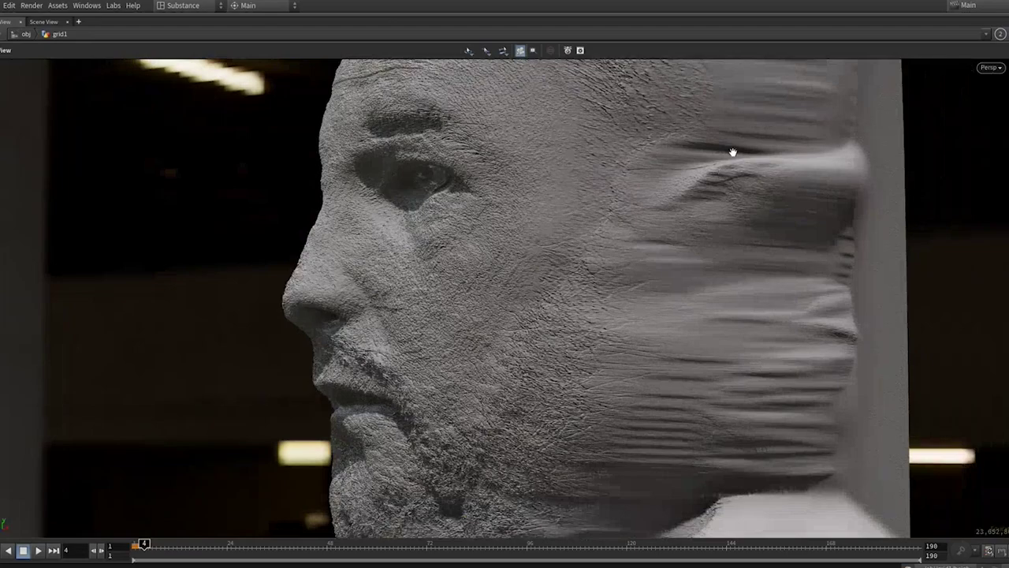
middle_click_drag(595, 329, 618, 283)
left_click_drag(589, 277, 607, 350)
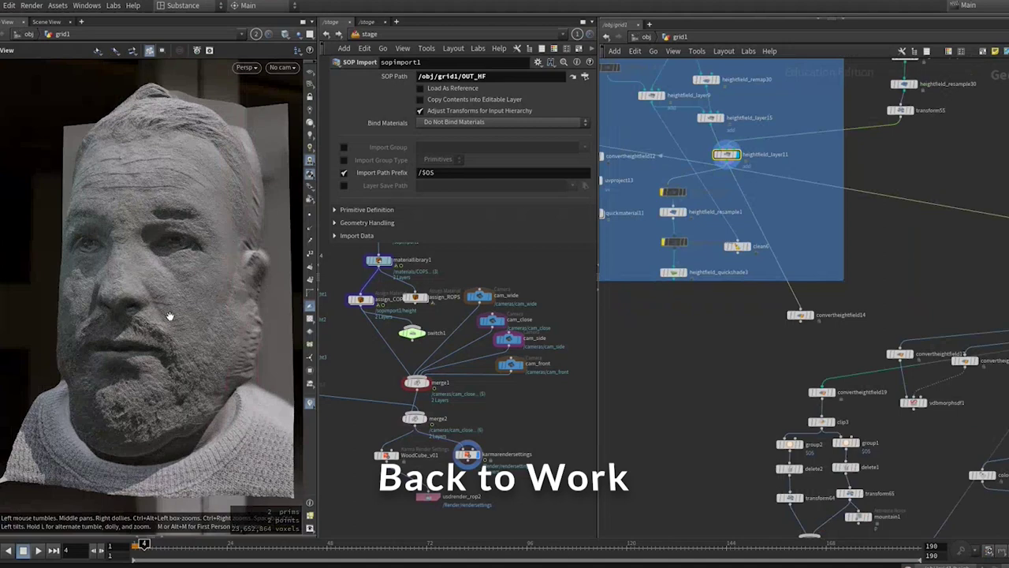
Display heightfield_file33, maximize the viewport, orbit from ear to jaw, and rotate the lighting.
scroll(707, 202, "up", 6)
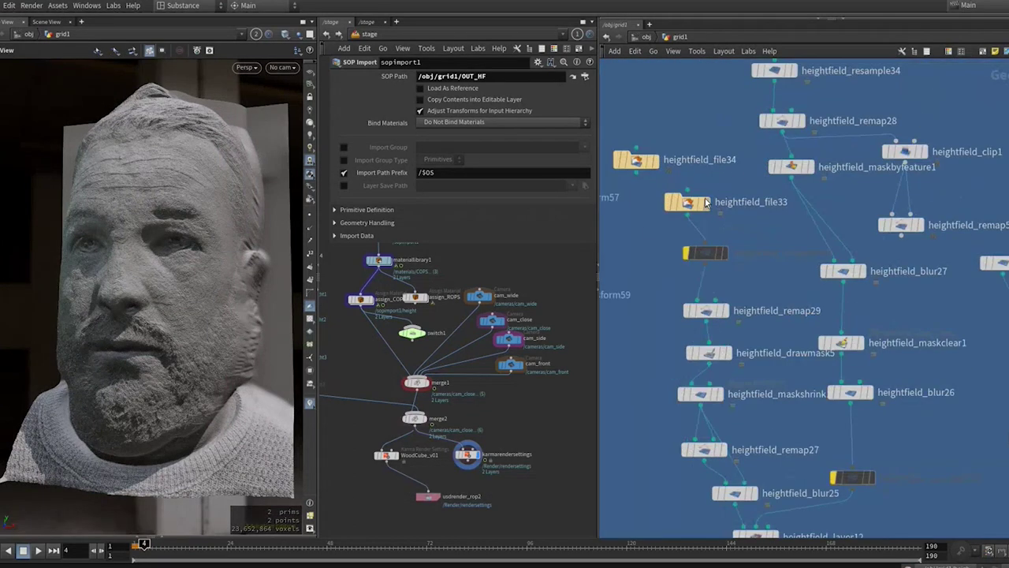
left_click(707, 203)
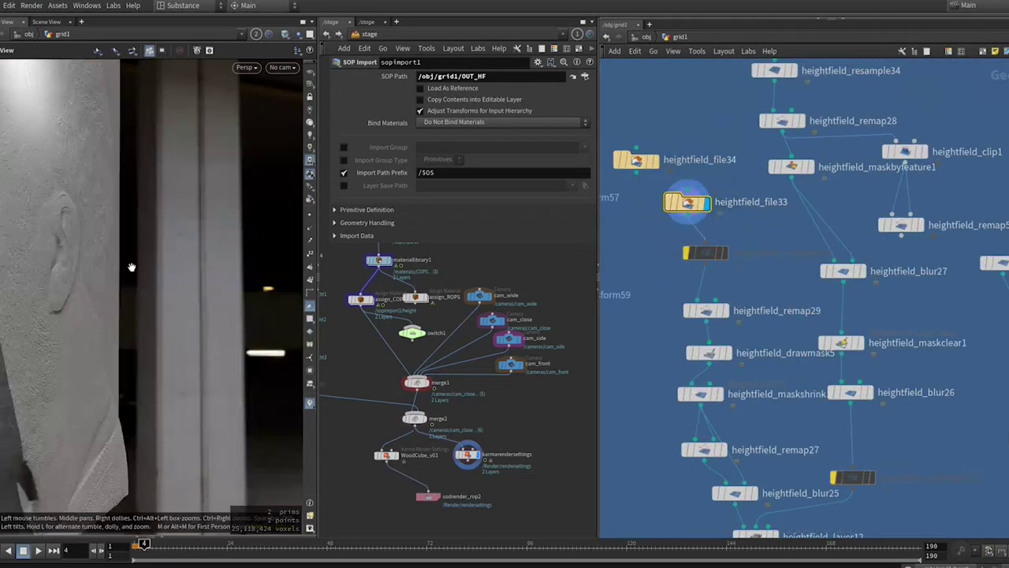
left_click_drag(132, 267, 239, 220)
key("ctrl+b")
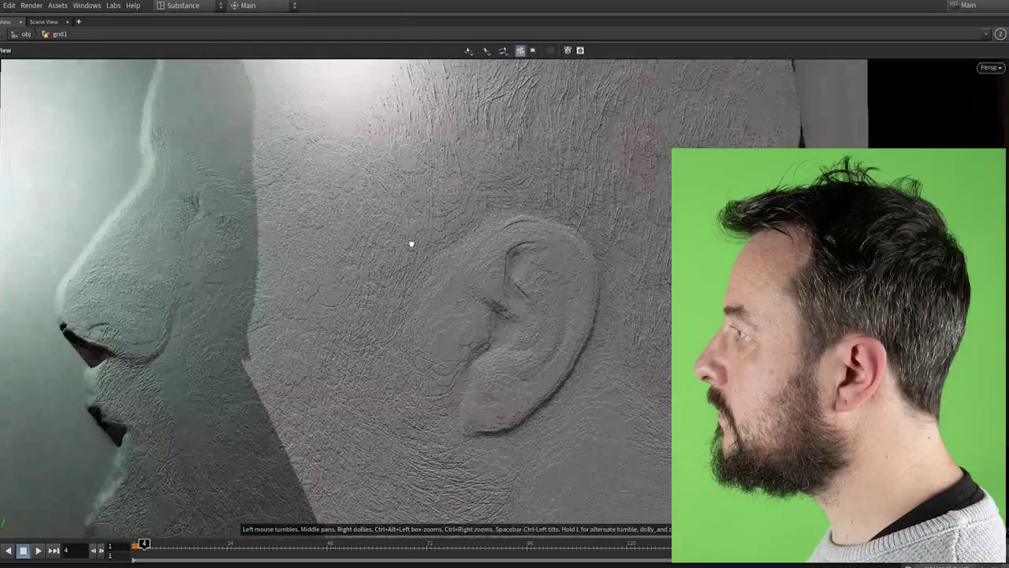
left_click_drag(411, 243, 440, 301)
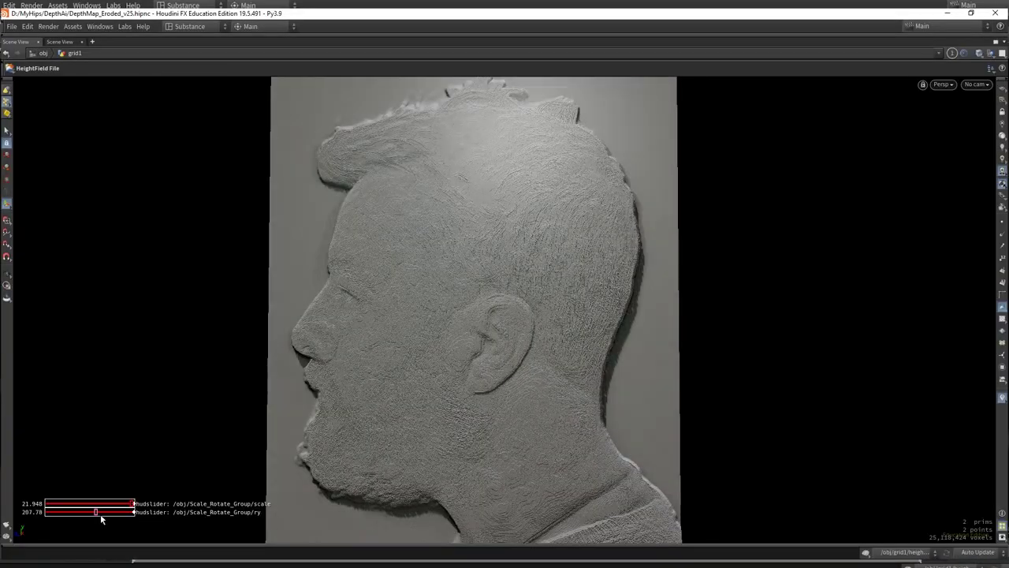
mouse_move(100, 514)
left_mouse_down()
mouse_move(113, 513)
mouse_move(68, 513)
mouse_move(98, 512)
left_mouse_up()
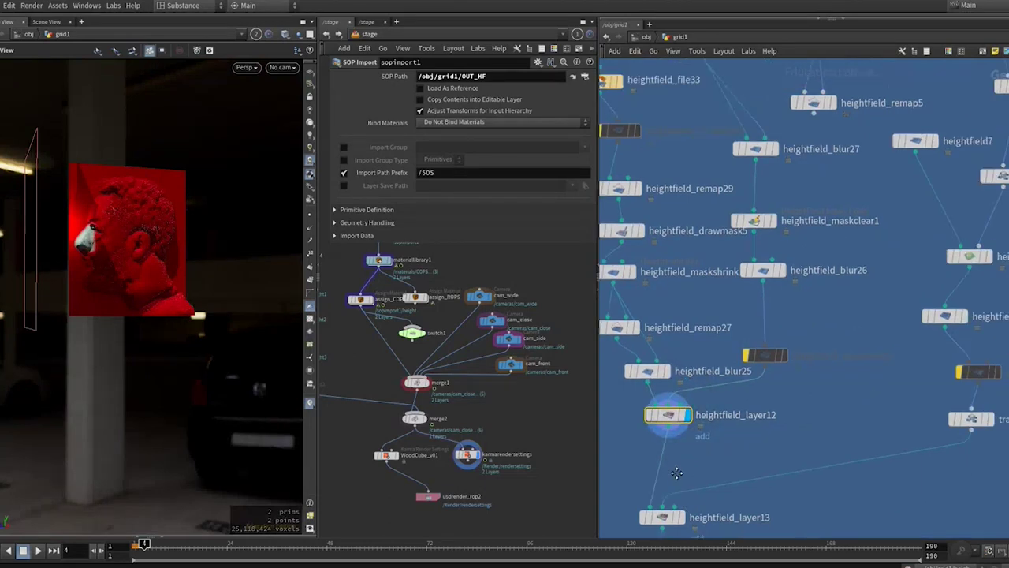
scroll(704, 407, "down", 5)
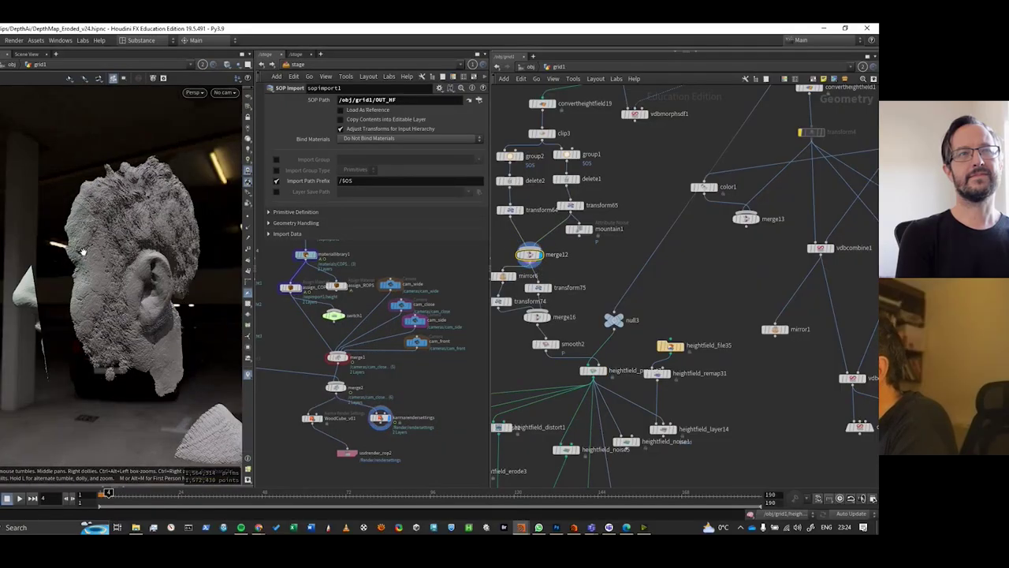
Display the eroded face from heightfield_project7 and orbit in to a close frontal view.
left_click_drag(82, 250, 94, 293)
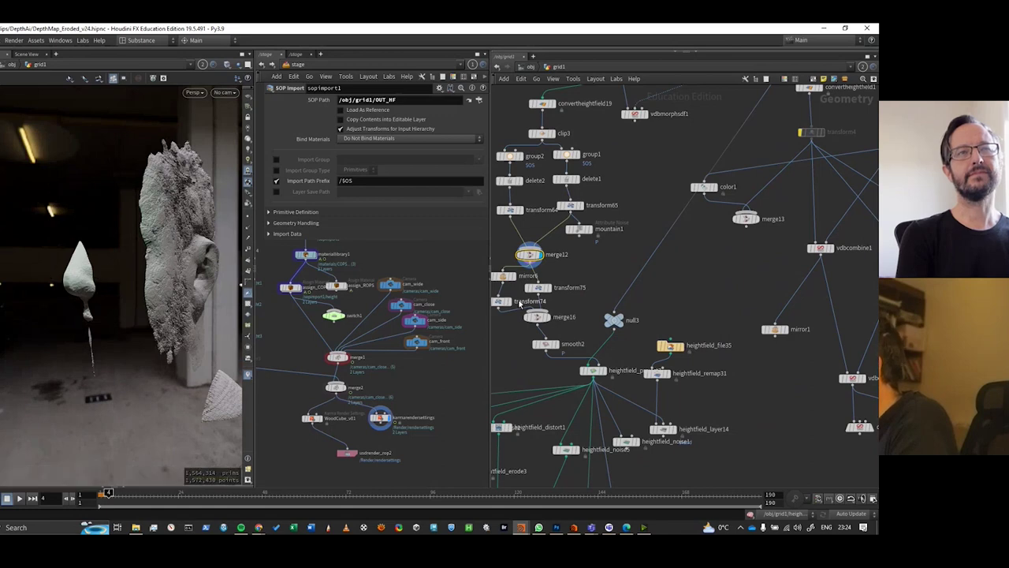
left_click(595, 370)
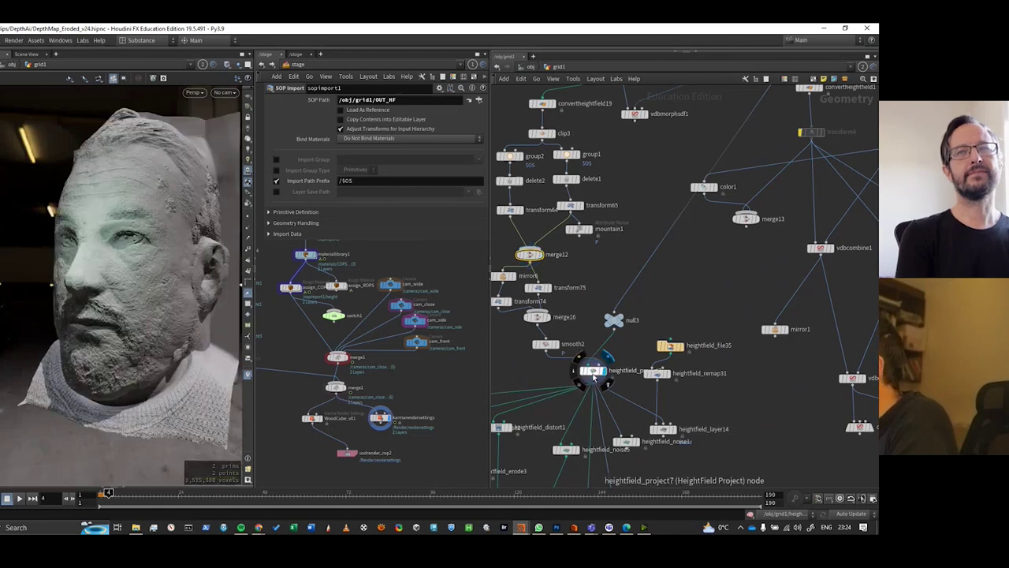
left_click_drag(90, 272, 99, 216)
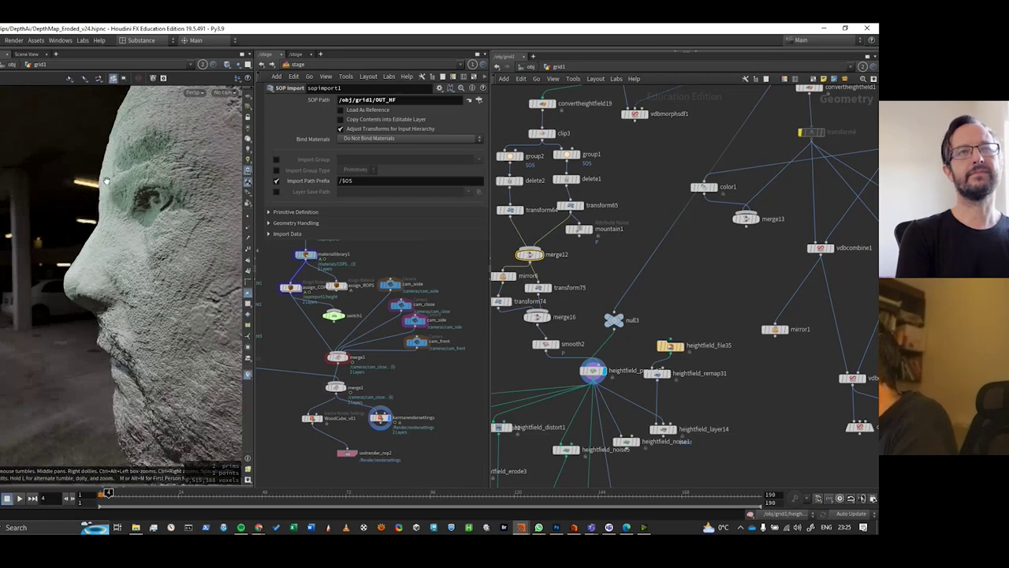
left_click_drag(112, 209, 108, 192)
left_click_drag(175, 237, 217, 268)
left_click_drag(192, 224, 191, 224)
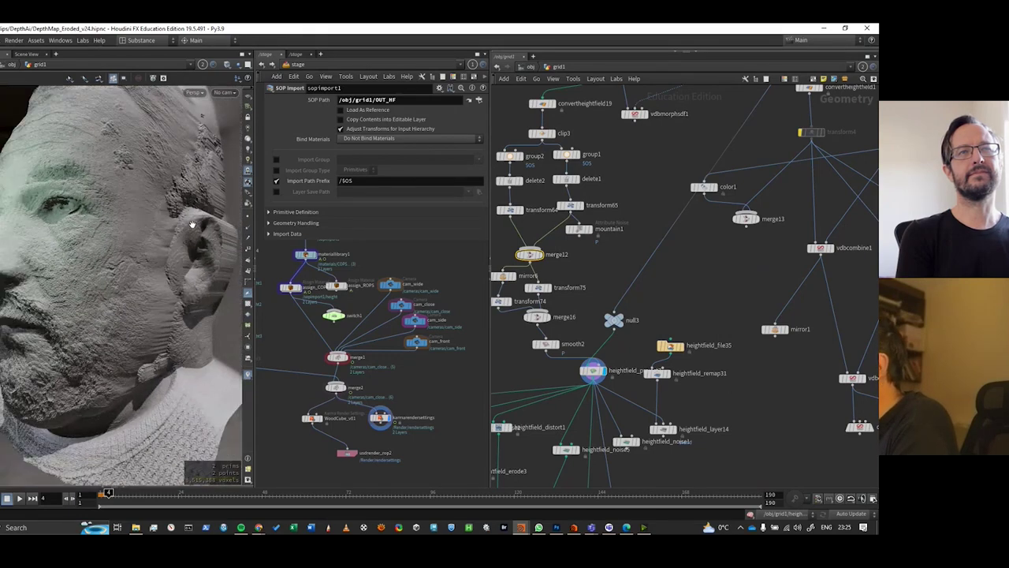
left_click_drag(151, 136, 171, 157)
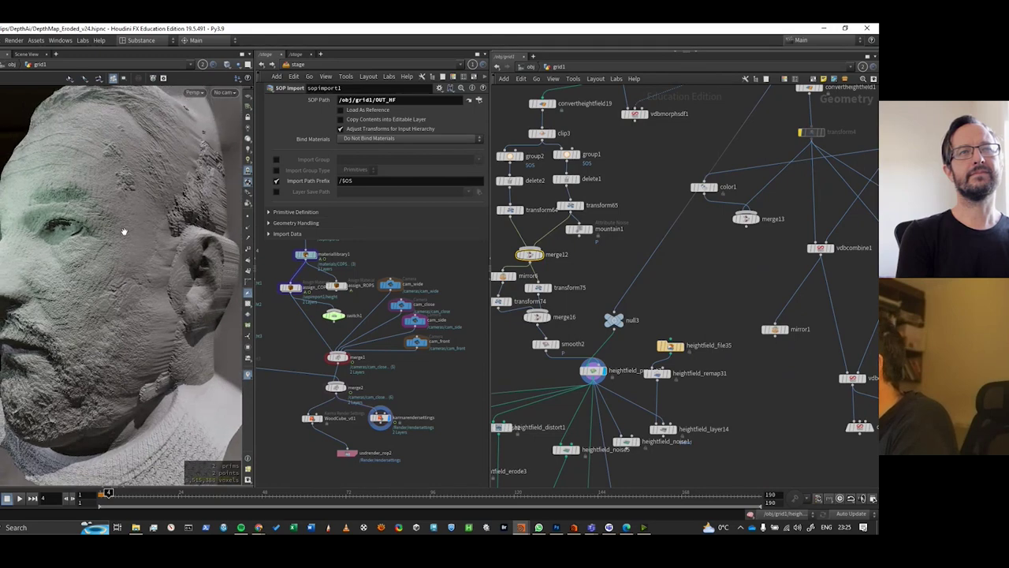
mouse_move(124, 231)
left_mouse_down()
mouse_move(142, 227)
mouse_move(125, 245)
left_mouse_up()
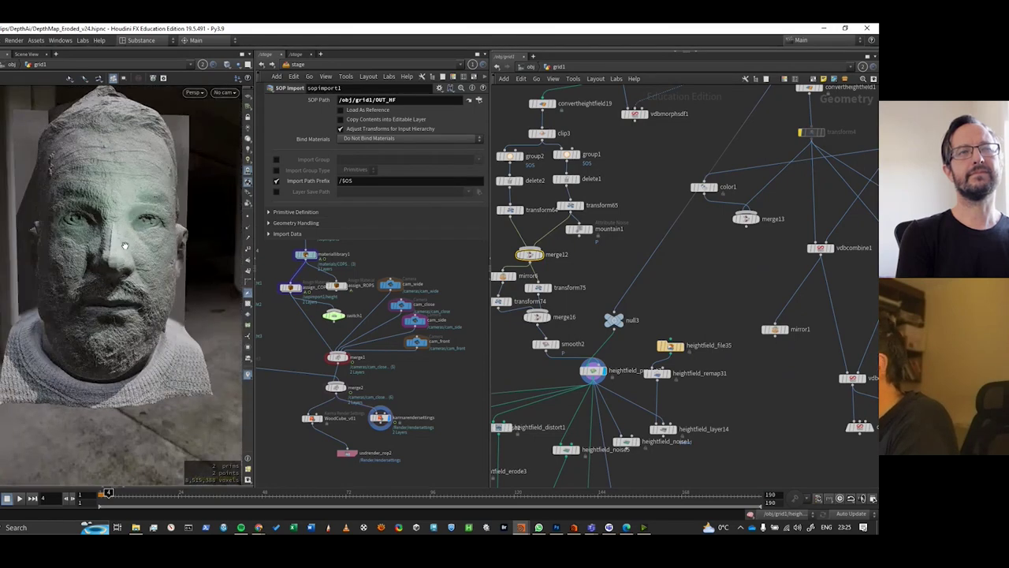
right_click_drag(125, 245, 106, 258)
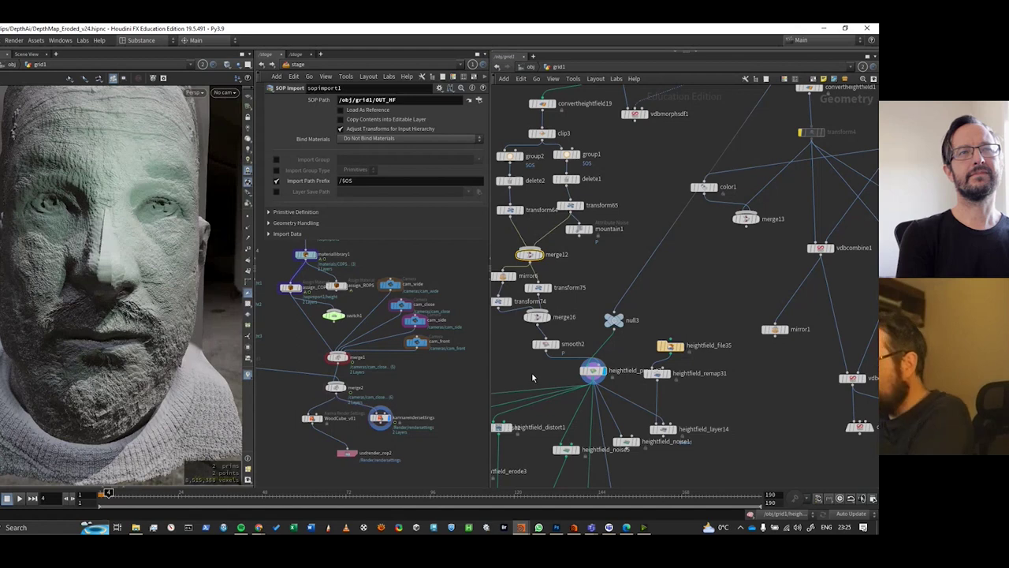
Pan the network and widen it over the Stage pane, then orbit the sculpted head.
middle_click_drag(532, 379, 598, 225)
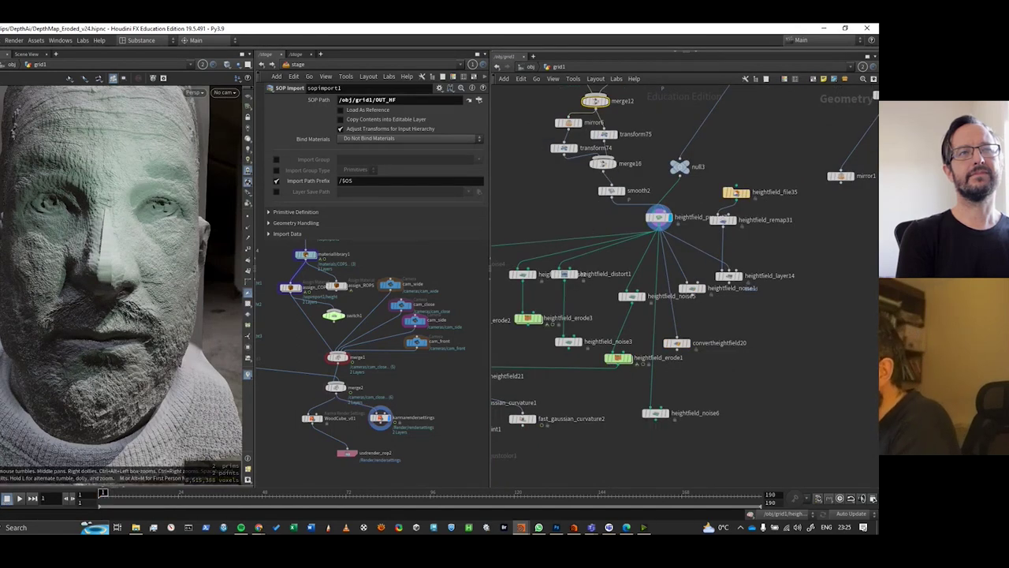
mouse_move(490, 335)
left_mouse_down()
mouse_move(264, 335)
mouse_move(341, 335)
mouse_move(268, 323)
mouse_move(205, 295)
mouse_move(237, 339)
mouse_move(229, 327)
mouse_move(241, 317)
mouse_move(174, 295)
mouse_move(258, 316)
mouse_move(282, 255)
left_mouse_up()
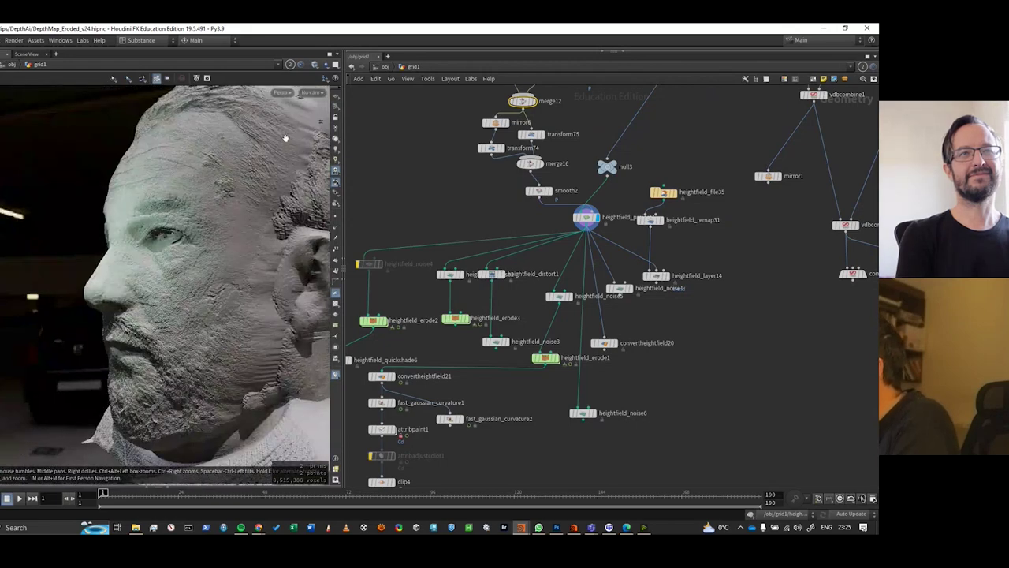
mouse_move(254, 219)
left_mouse_down()
mouse_move(215, 297)
mouse_move(150, 294)
mouse_move(241, 286)
mouse_move(241, 312)
left_mouse_up()
mouse_move(264, 255)
left_mouse_down()
mouse_move(255, 270)
mouse_move(200, 271)
mouse_move(213, 267)
left_mouse_up()
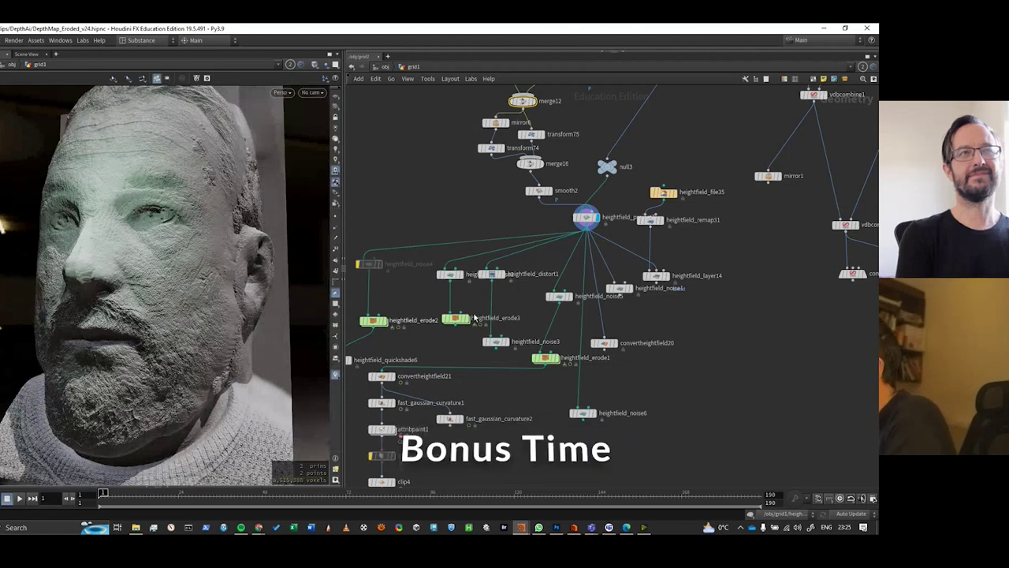
Compare the heightfield_noise2 and heightfield_noise5 results on the head.
scroll(452, 283, "up", 3)
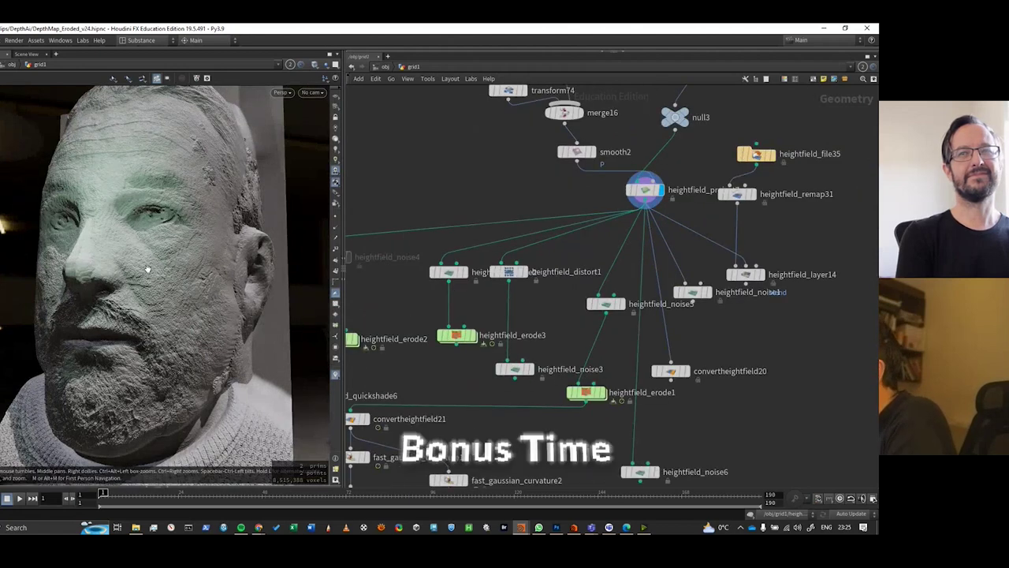
left_click_drag(151, 270, 186, 271)
middle_click_drag(441, 307, 475, 309)
left_click(465, 272)
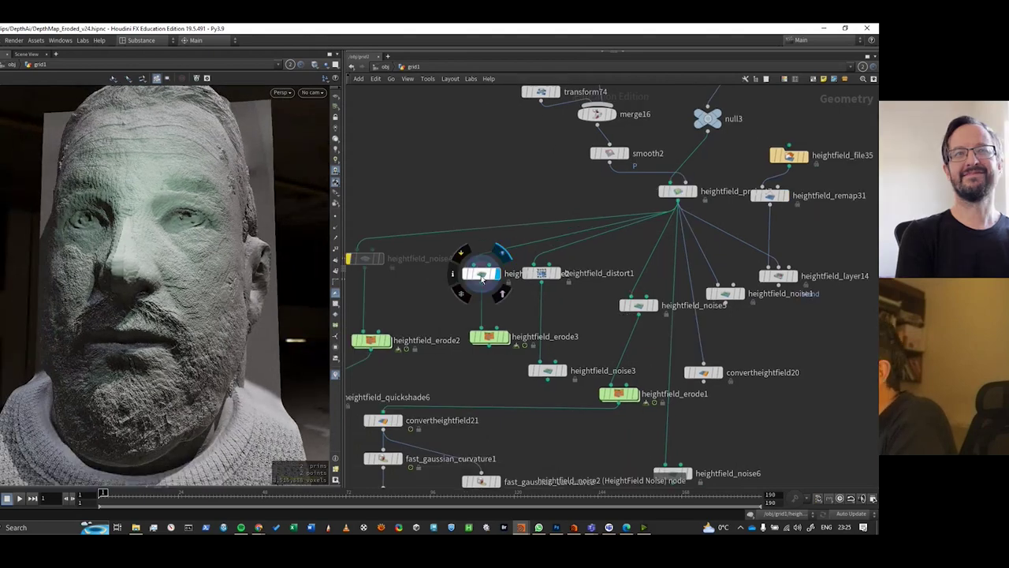
left_click_drag(161, 265, 202, 261)
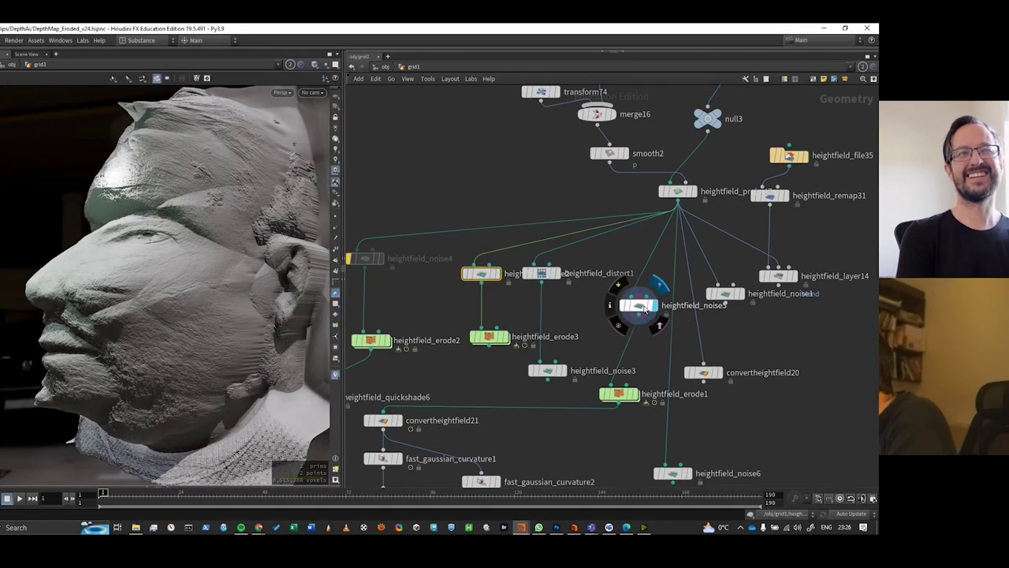
left_click(645, 309)
left_click_drag(193, 285, 221, 252)
Check heightfield_noise3 and noise4, then display heightfield_erode2 with its parameters in a floating pane.
left_click_drag(541, 273, 540, 299)
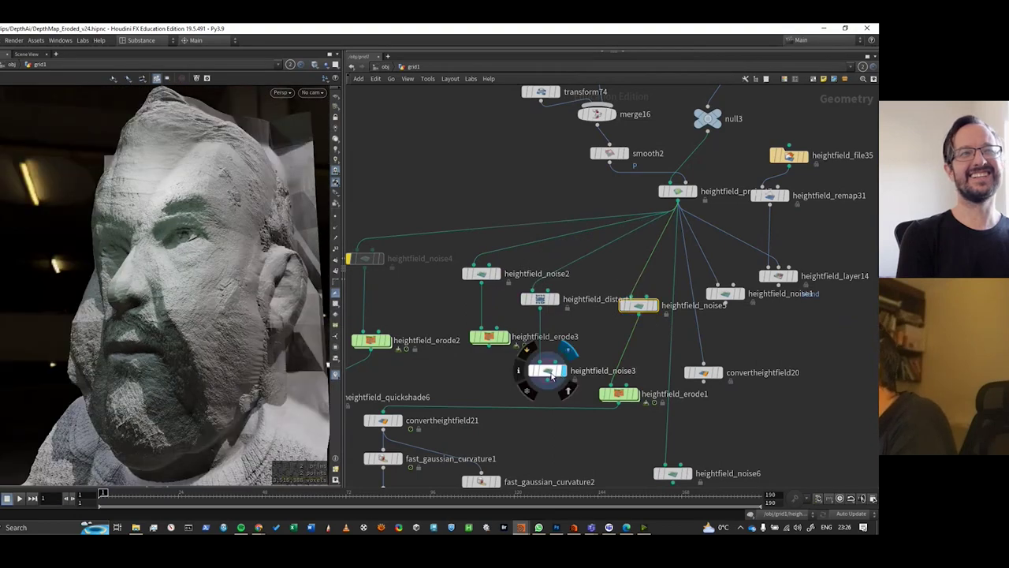
left_click(552, 375)
left_click_drag(205, 261, 181, 265)
mouse_move(430, 292)
middle_mouse_down()
mouse_move(537, 296)
mouse_move(439, 284)
middle_mouse_up()
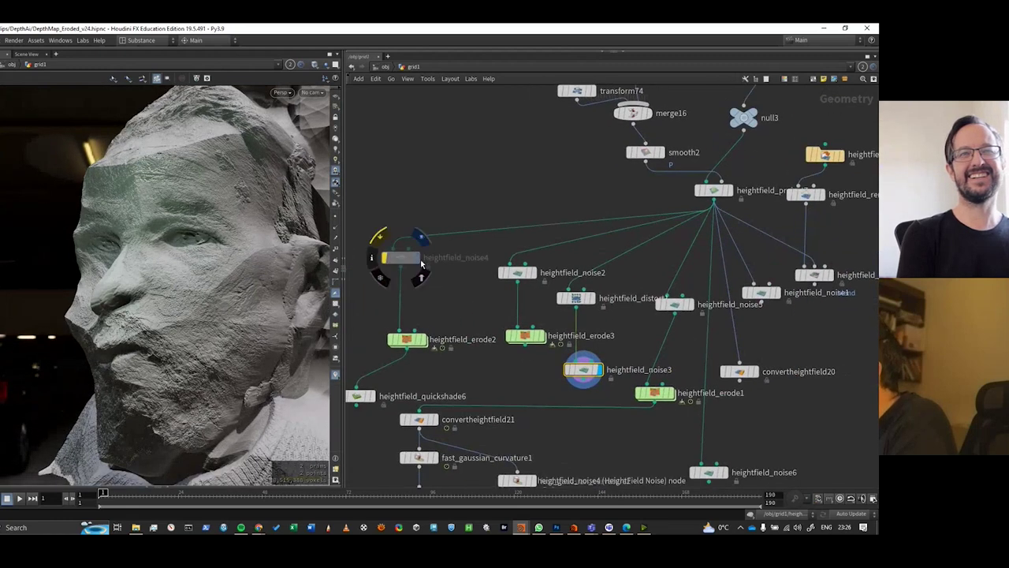
left_click(419, 265)
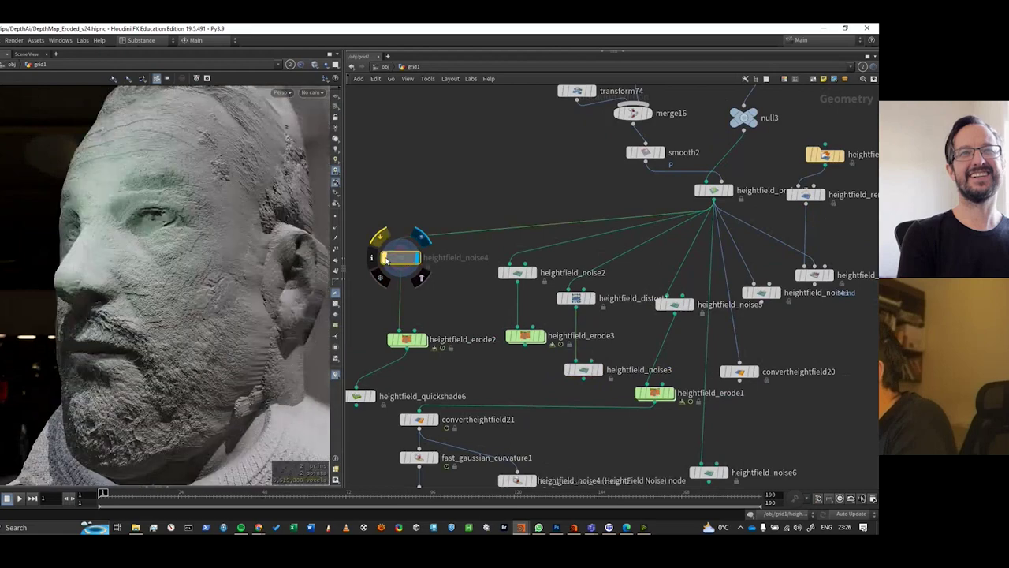
left_click(424, 339)
key("p")
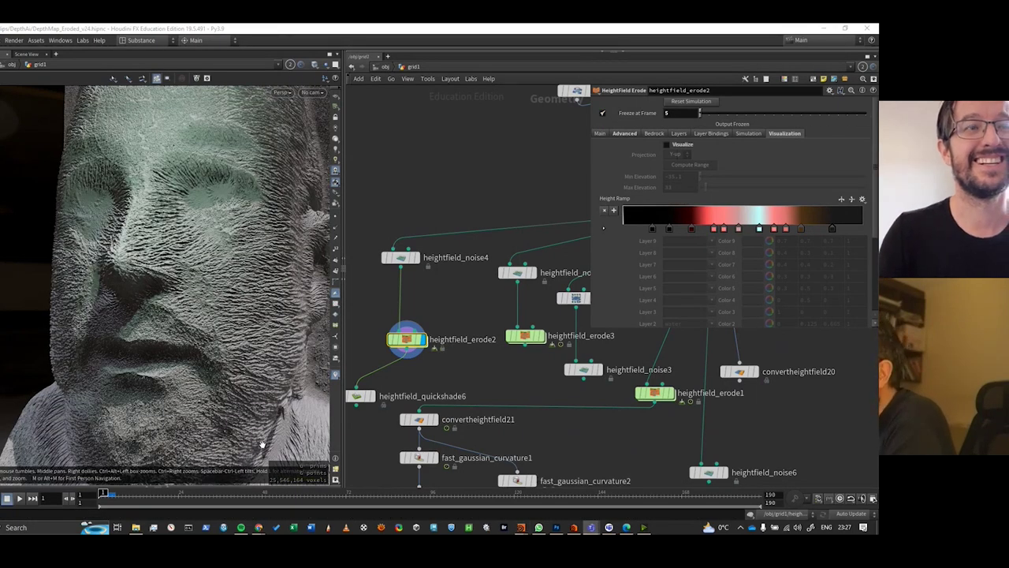
Orbit the eroded face, step the timeline back to frame 1, and widen the viewport.
left_click(252, 331)
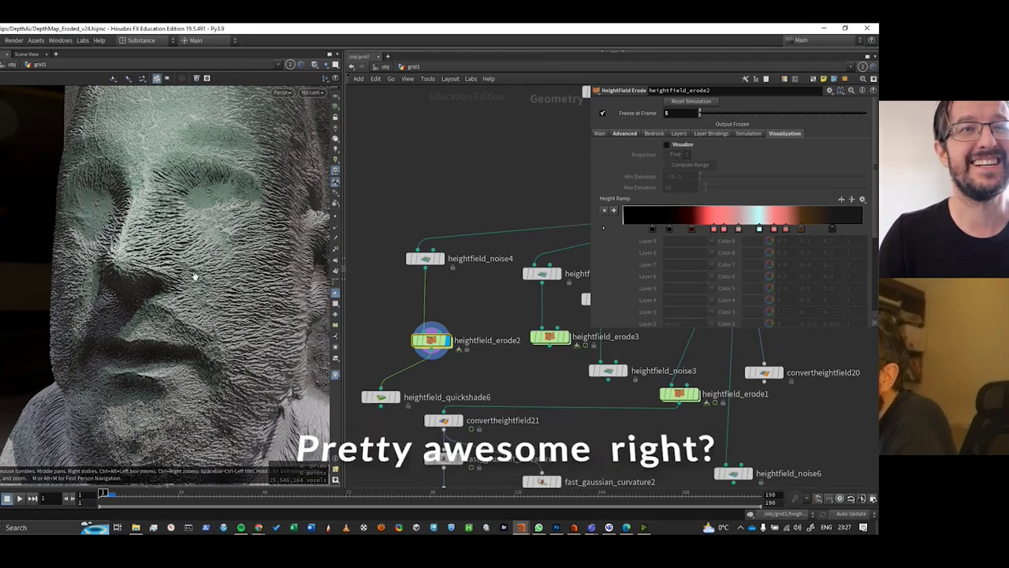
left_click_drag(189, 274, 219, 271)
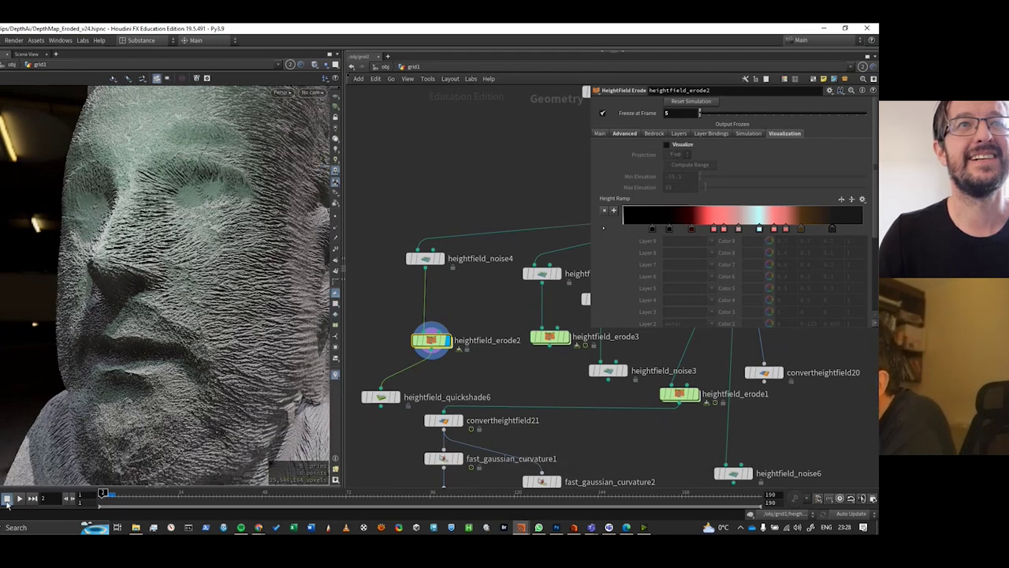
left_click(67, 499)
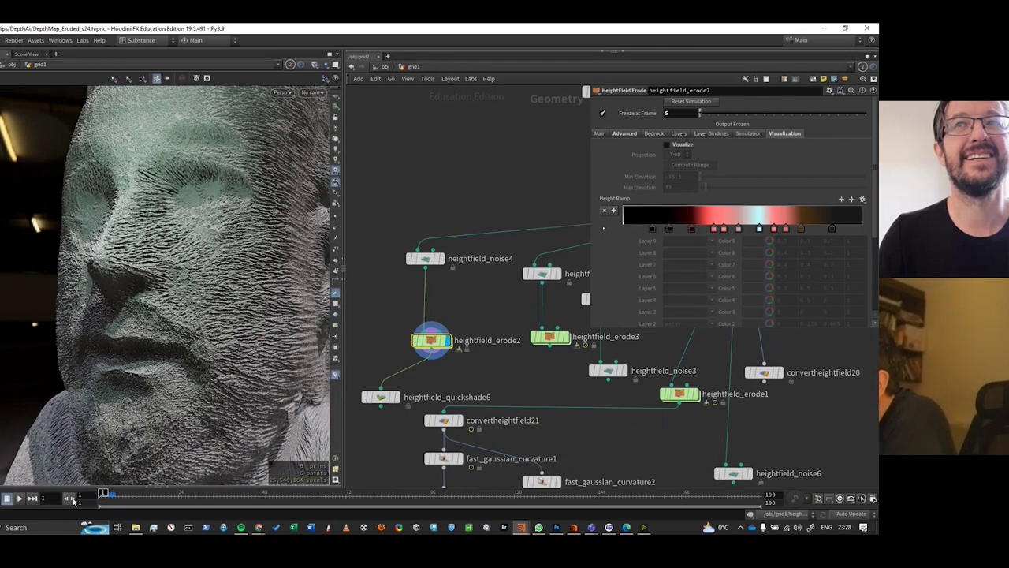
left_click(74, 501)
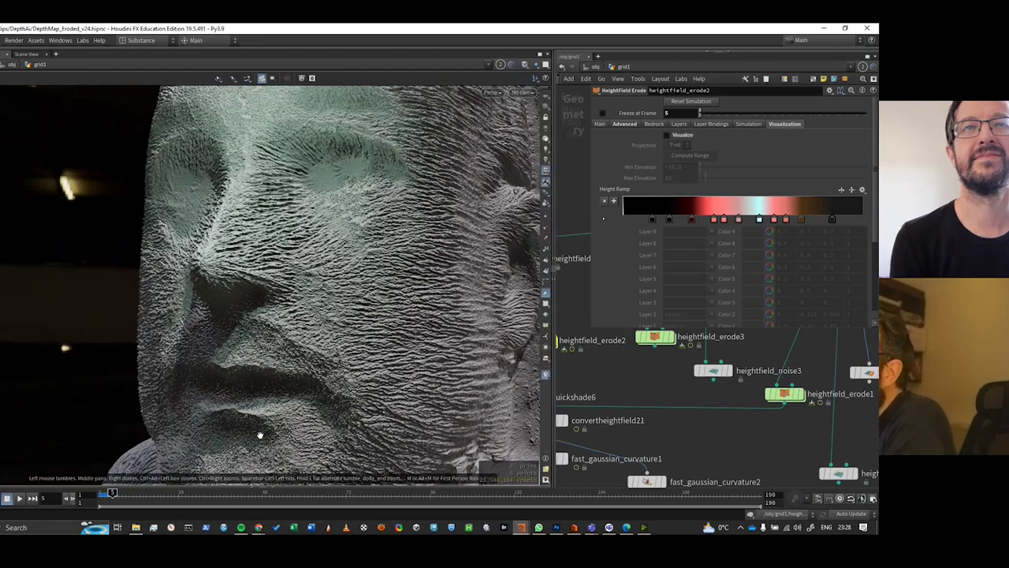
left_click_drag(309, 336, 298, 347)
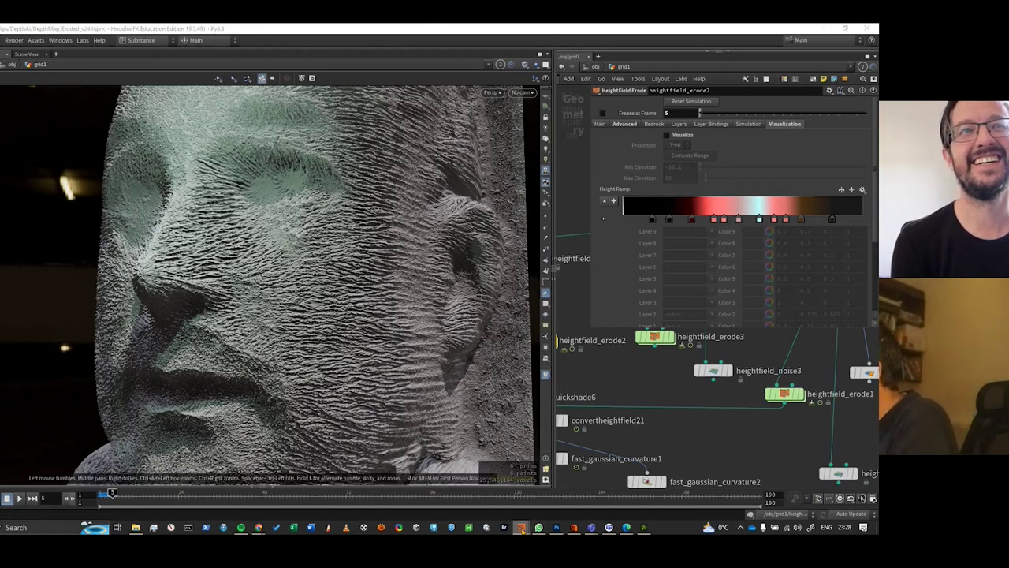
mouse_move(520, 526)
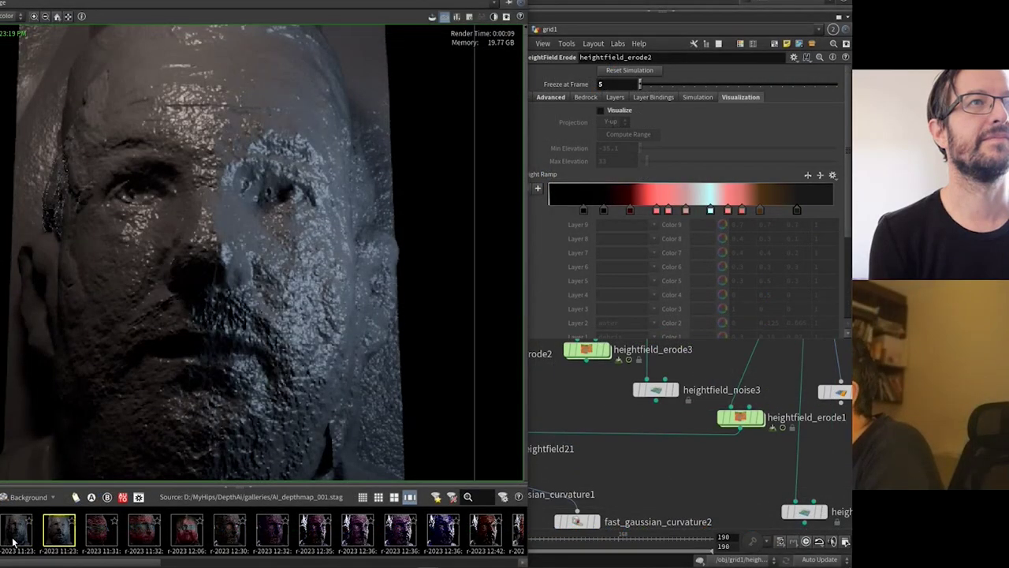
Browse the saved render snapshots, from the first and 12:50 shots through 05:48–06:13.
left_click(13, 540)
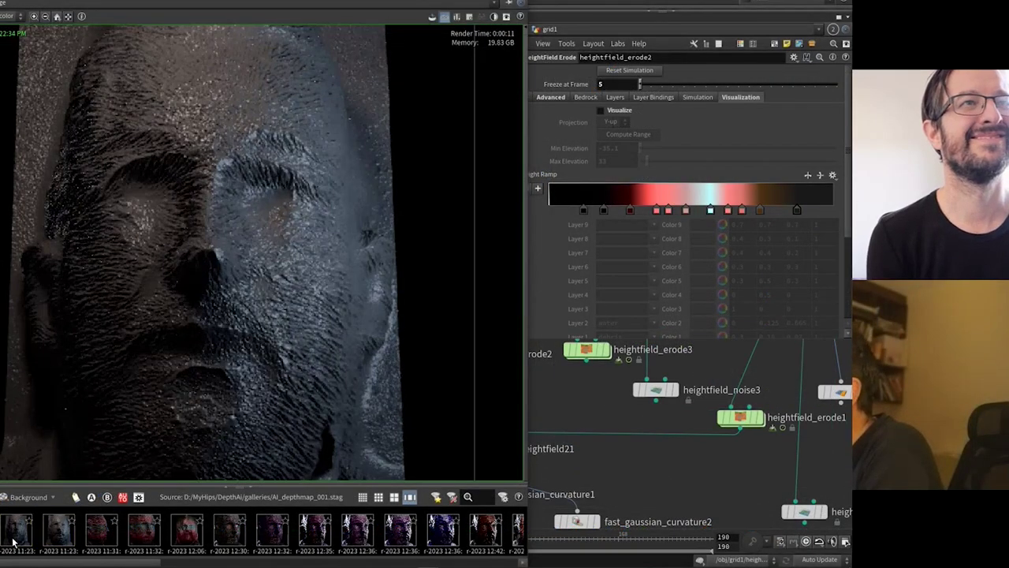
left_click(229, 529)
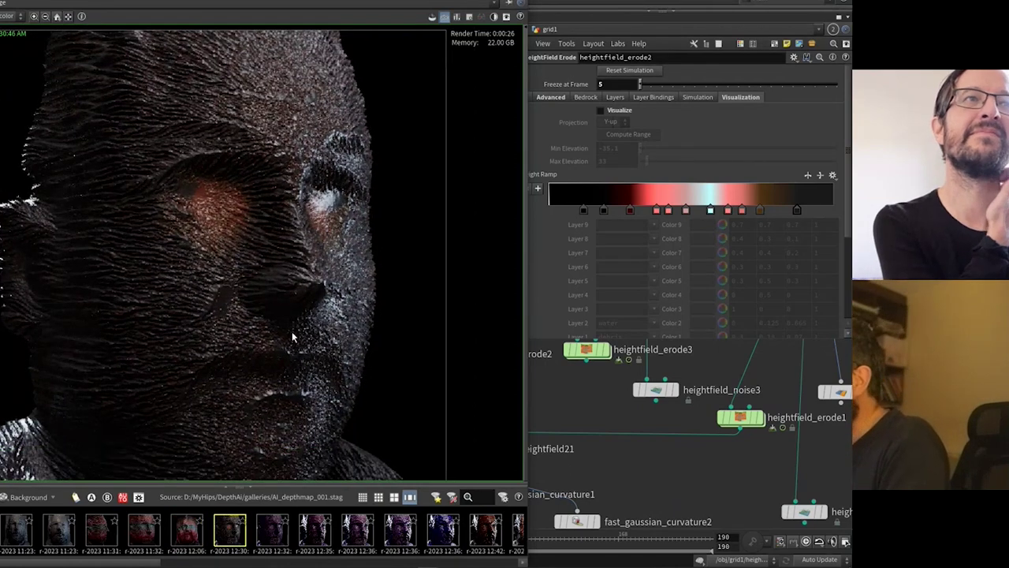
left_click(498, 538)
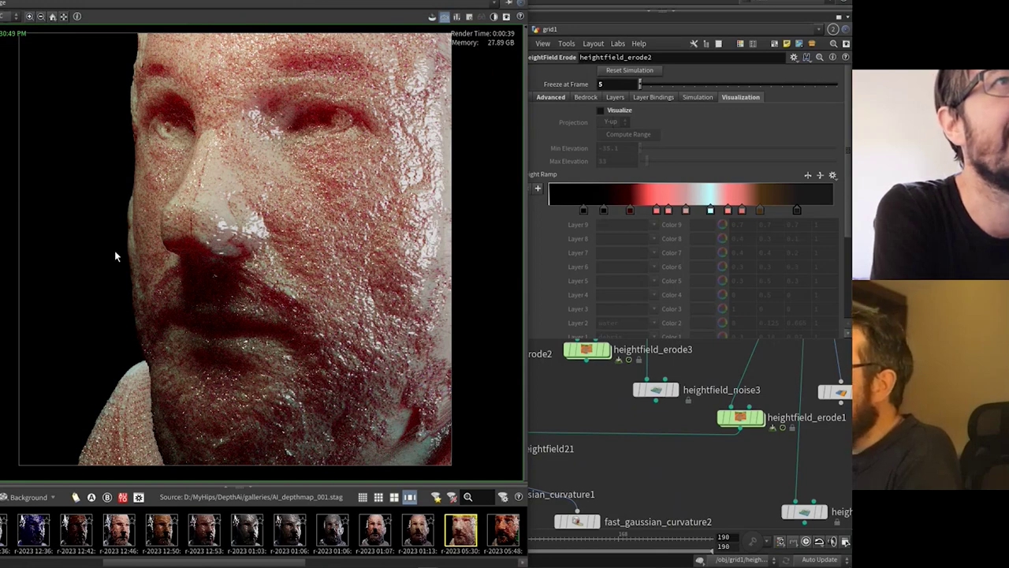
key("Right")
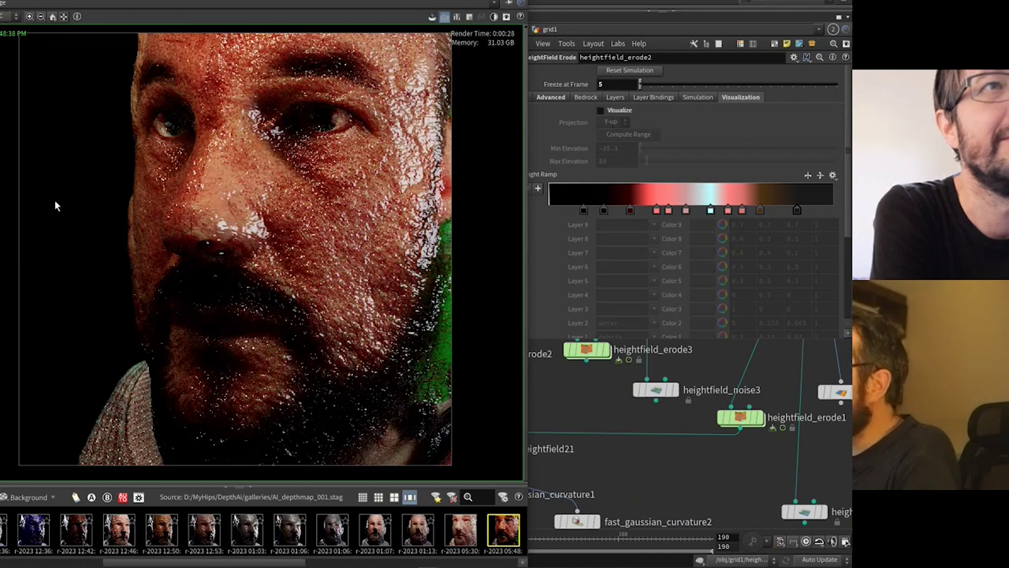
key("Right")
key("Left")
key("Right")
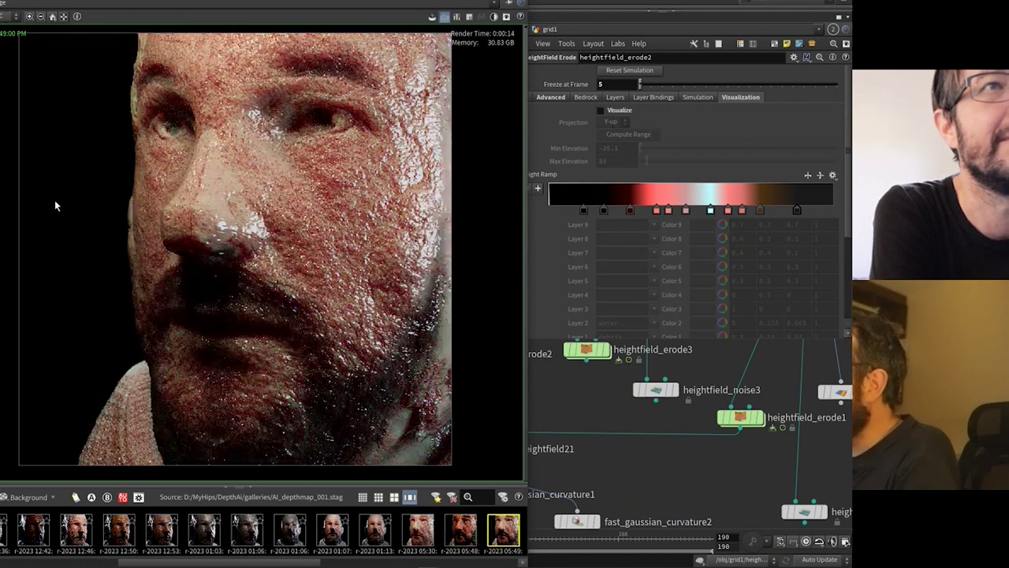
key("Right")
key("Right")
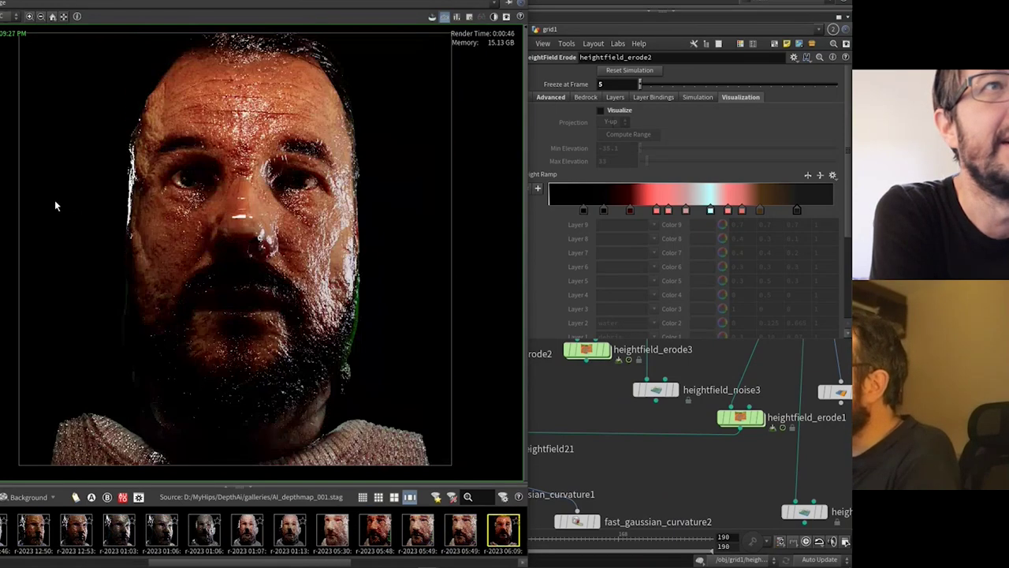
key("Right")
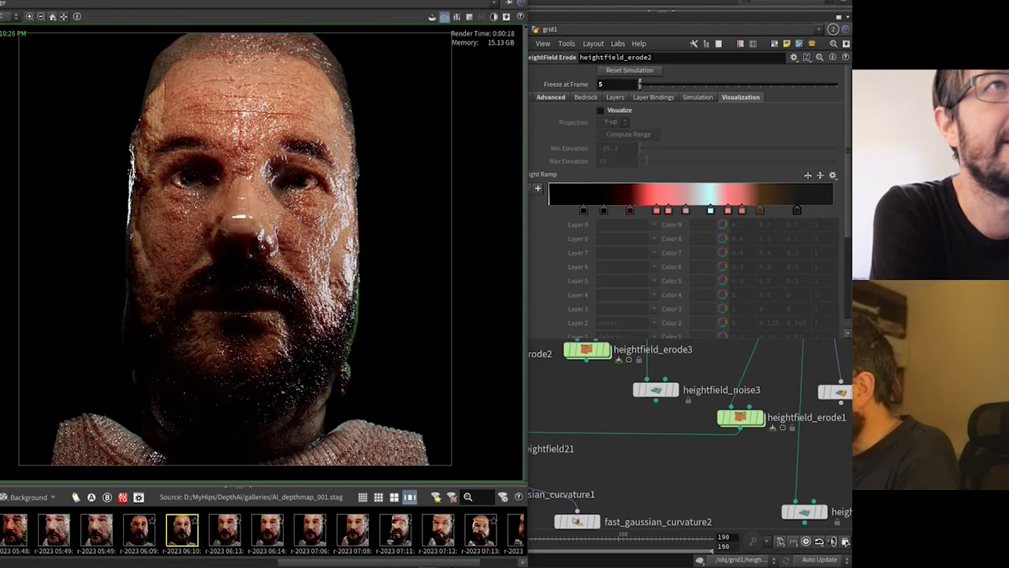
key("Right")
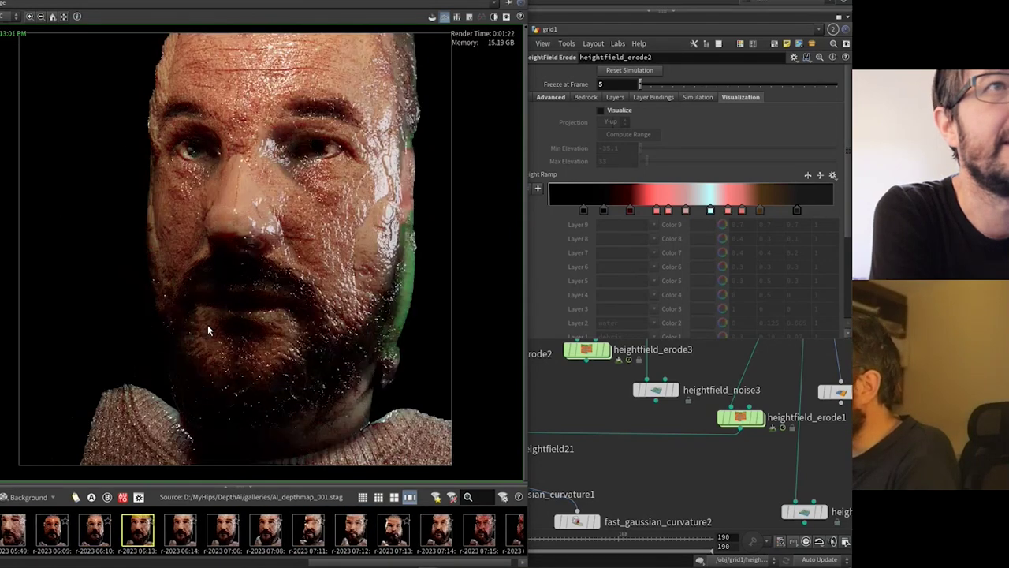
key("Right")
key("Right")
key("Right")
key("Right")
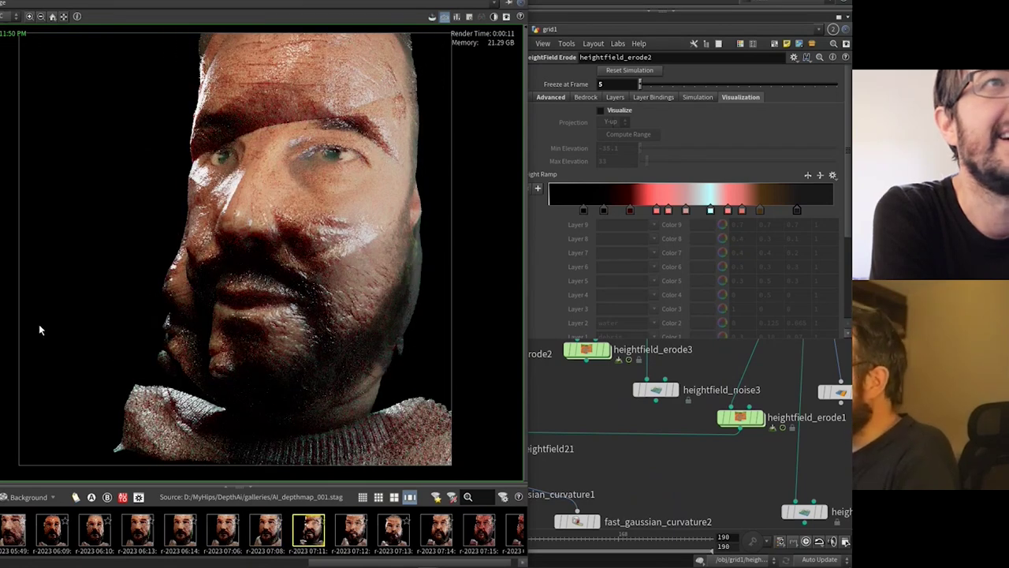
Compare the 07:12 and later renders, ending on the latest 07:18 snapshot.
key("Right")
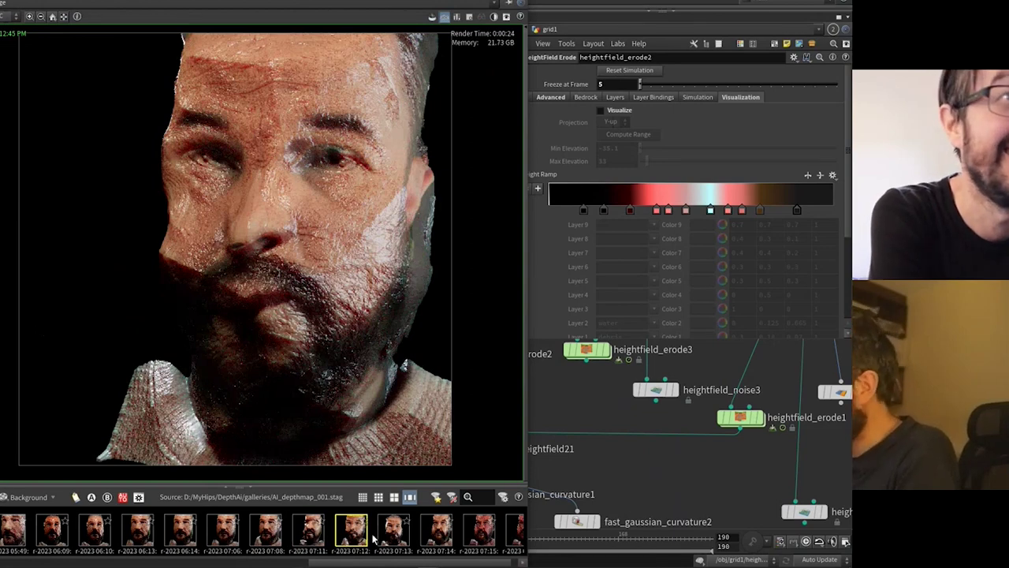
key("Right")
key("Right")
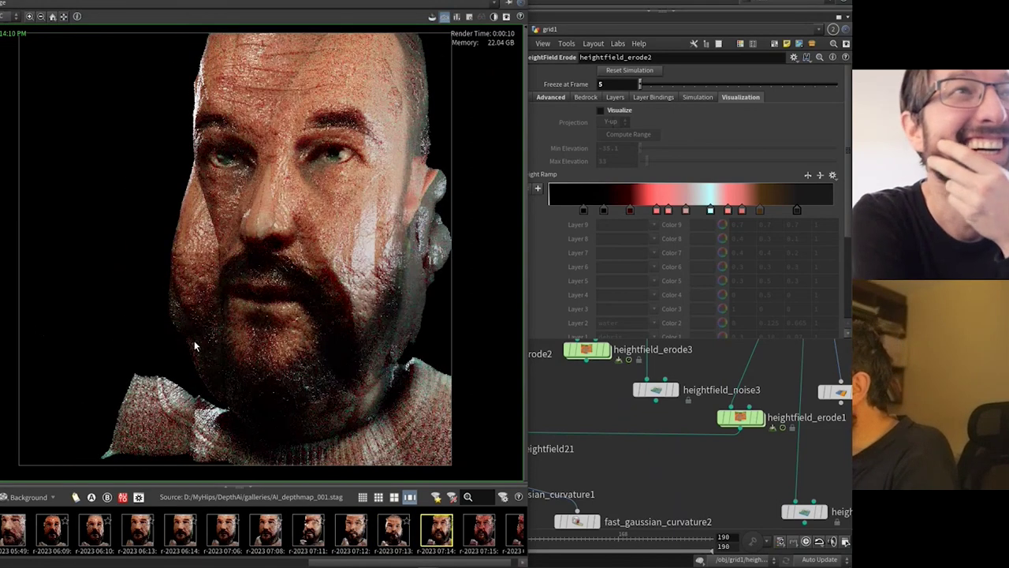
key("Right")
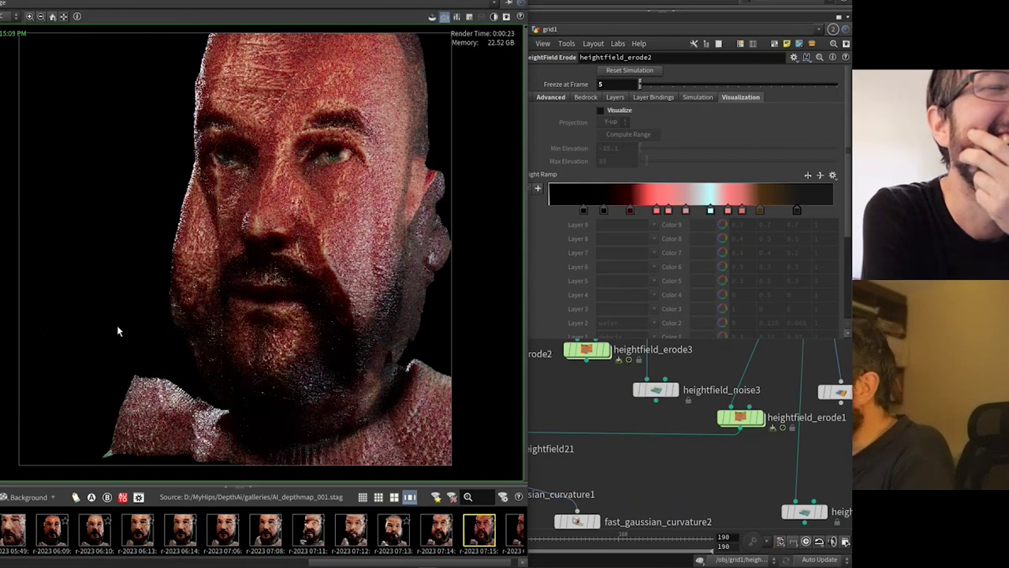
key("Left")
key("Right")
key("Right")
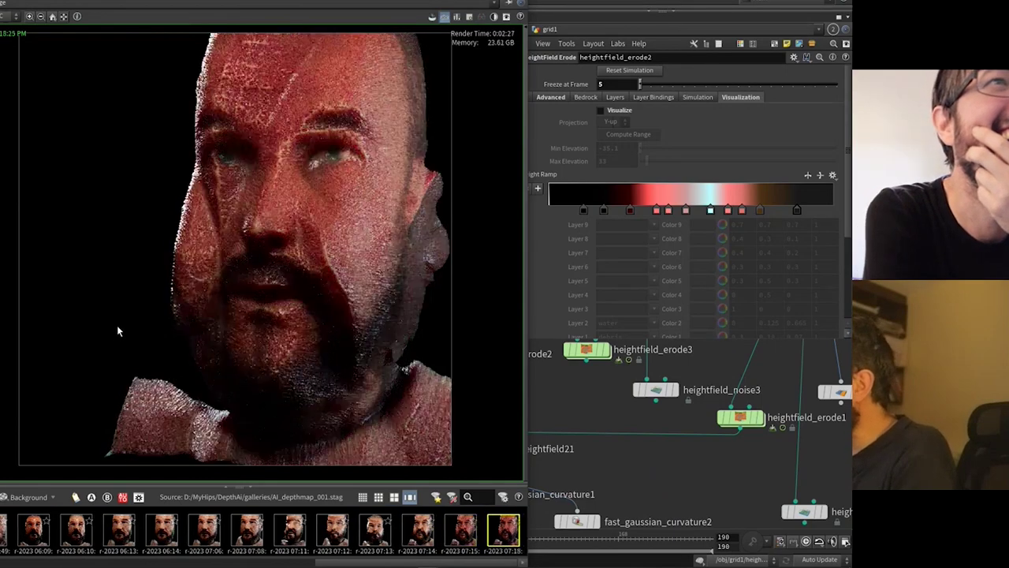
key("Left")
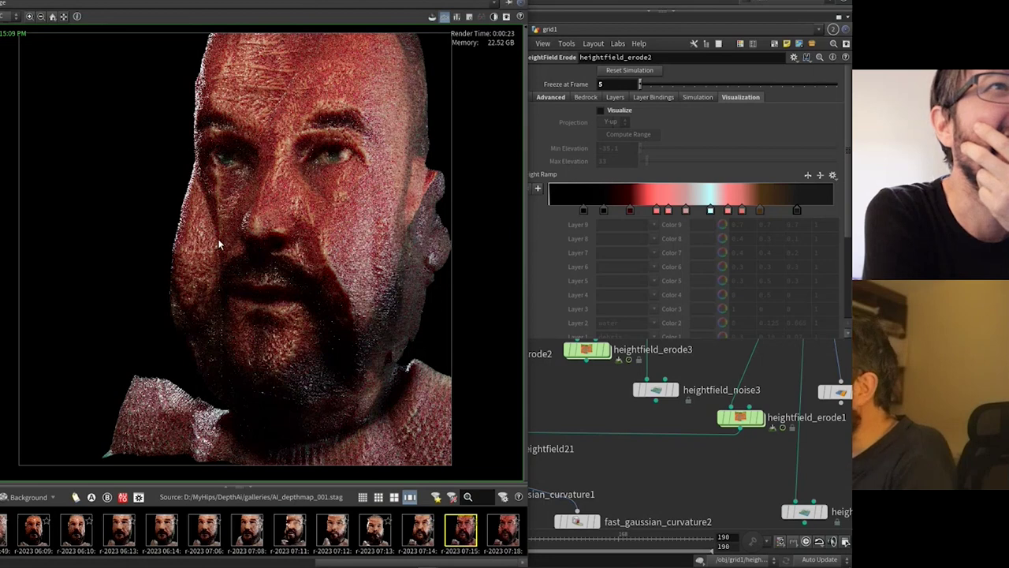
key("Right")
key("Left")
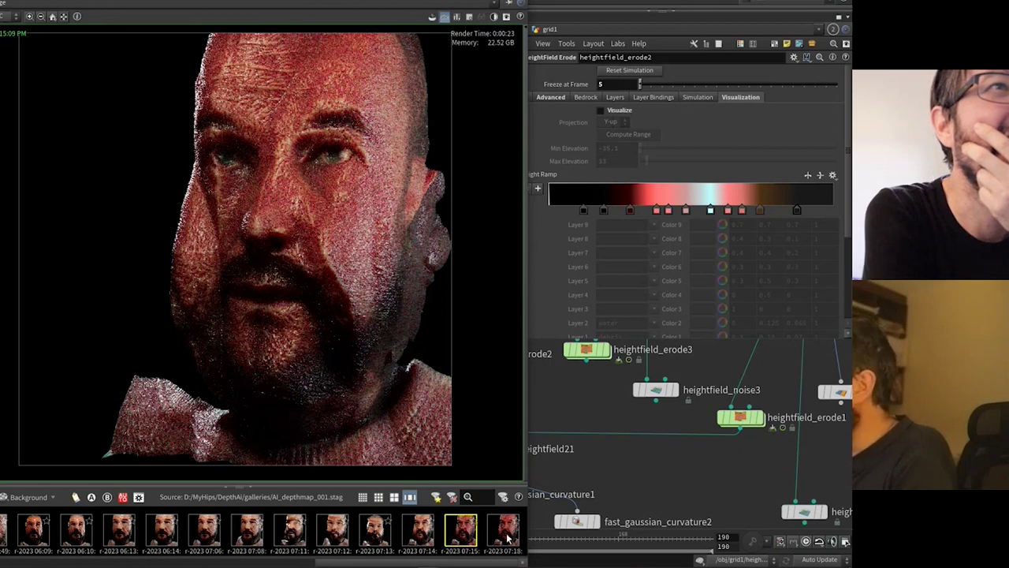
left_click(507, 532)
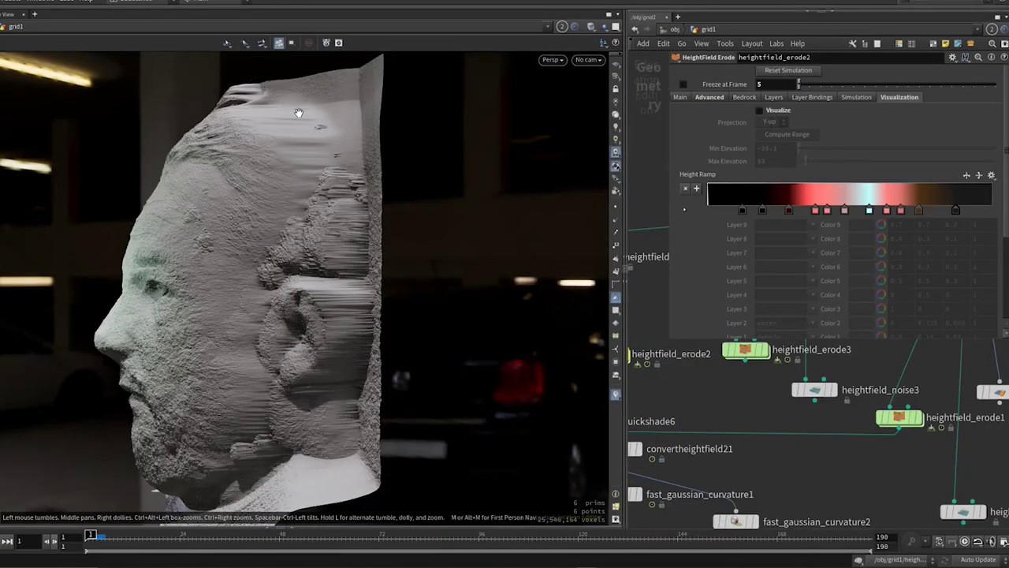
Orbit the face, widen the node network, shrink the parameter panel, and zoom in close.
left_click_drag(254, 420, 309, 409)
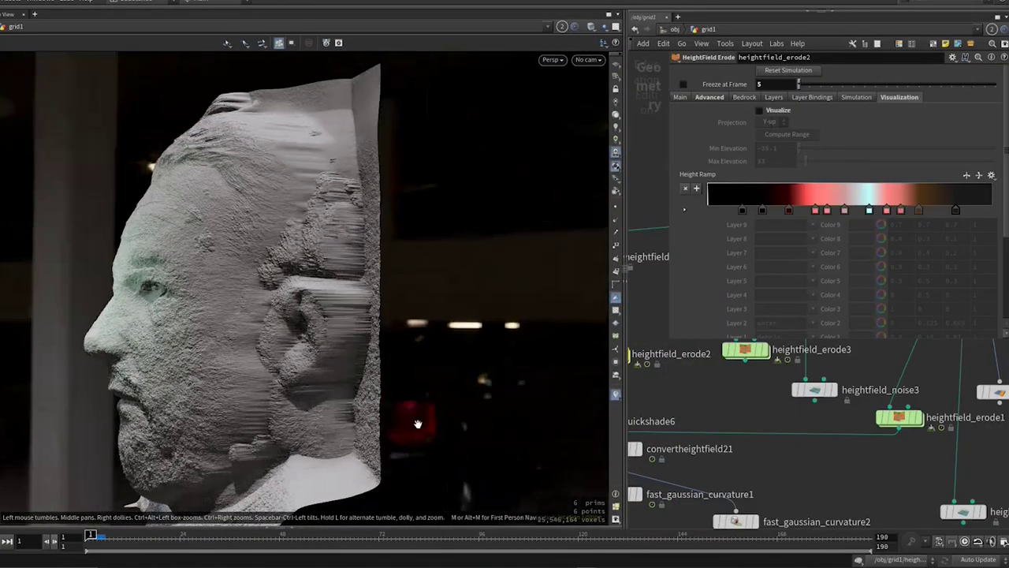
middle_click_drag(705, 427, 695, 386)
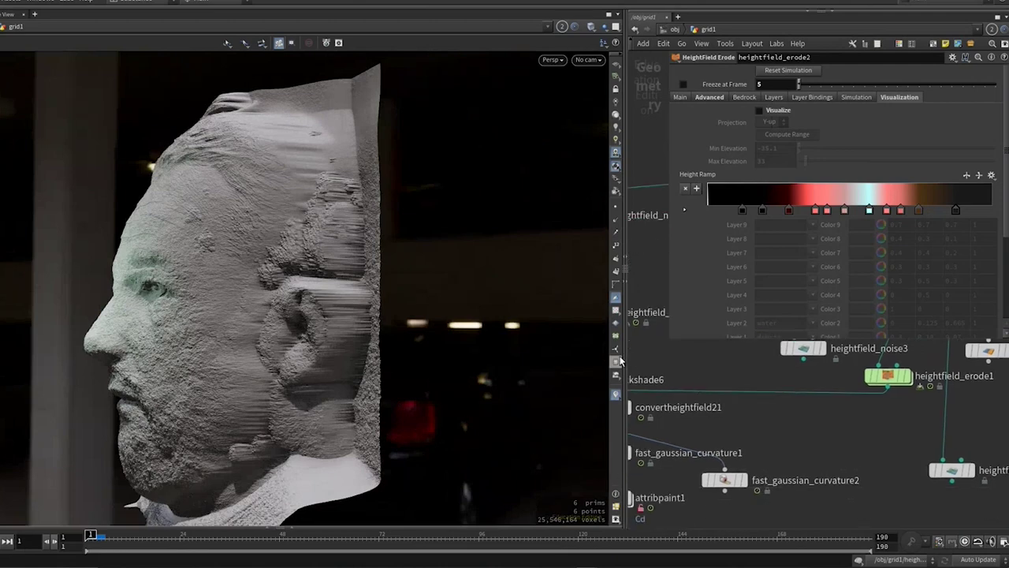
left_click_drag(624, 360, 520, 359)
middle_click_drag(740, 400, 679, 341)
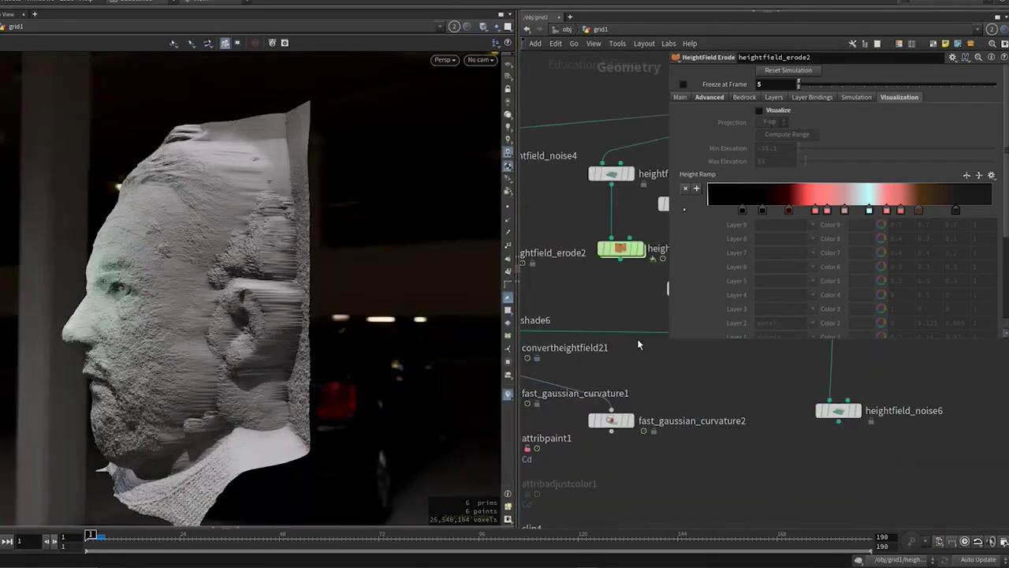
left_click_drag(670, 342, 709, 299)
left_click_drag(315, 284, 432, 298)
scroll(360, 293, "up", 5)
left_click_drag(360, 292, 237, 270)
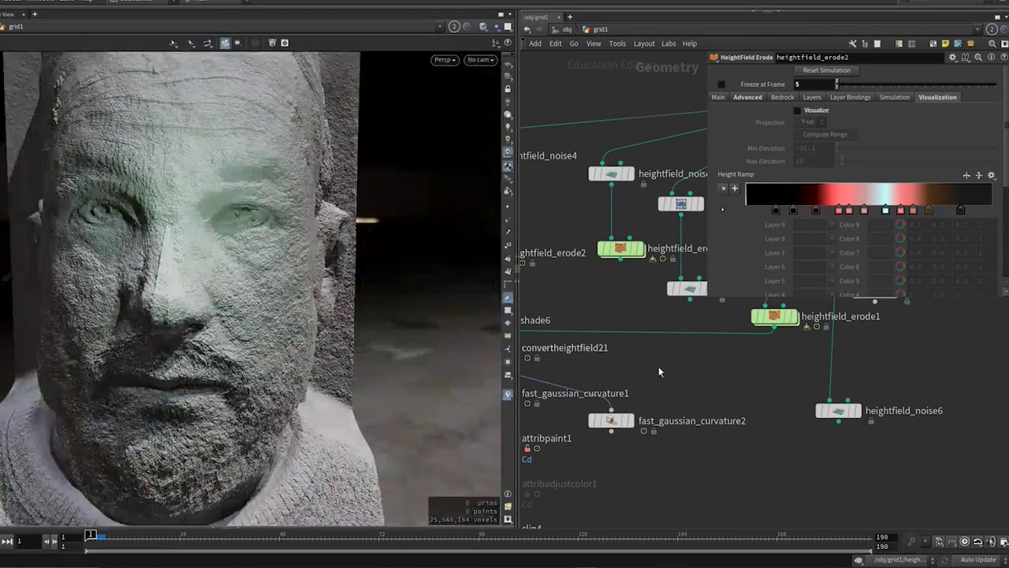
Pan and zoom the node network over to convertvdb1 and the vdbcombine branch.
scroll(609, 339, "down", 5)
scroll(609, 339, "down", 3)
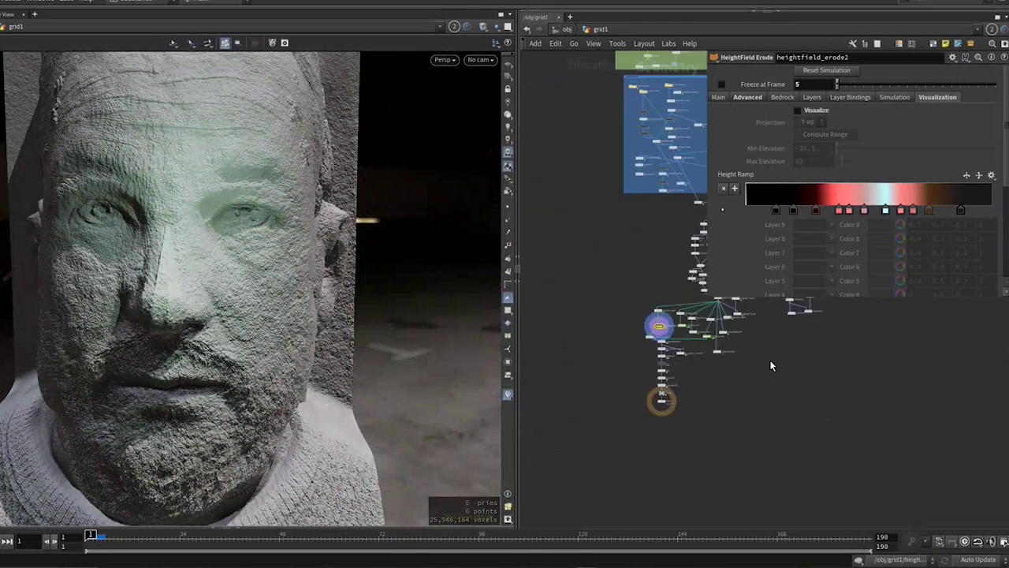
middle_click_drag(769, 359, 596, 351)
scroll(608, 321, "up", 3)
scroll(609, 321, "up", 4)
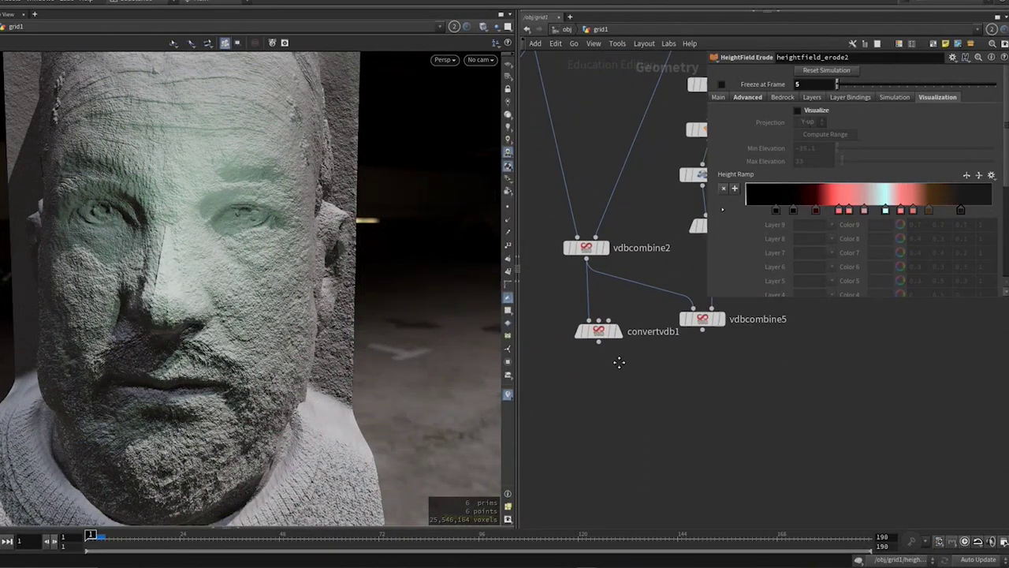
mouse_move(631, 389)
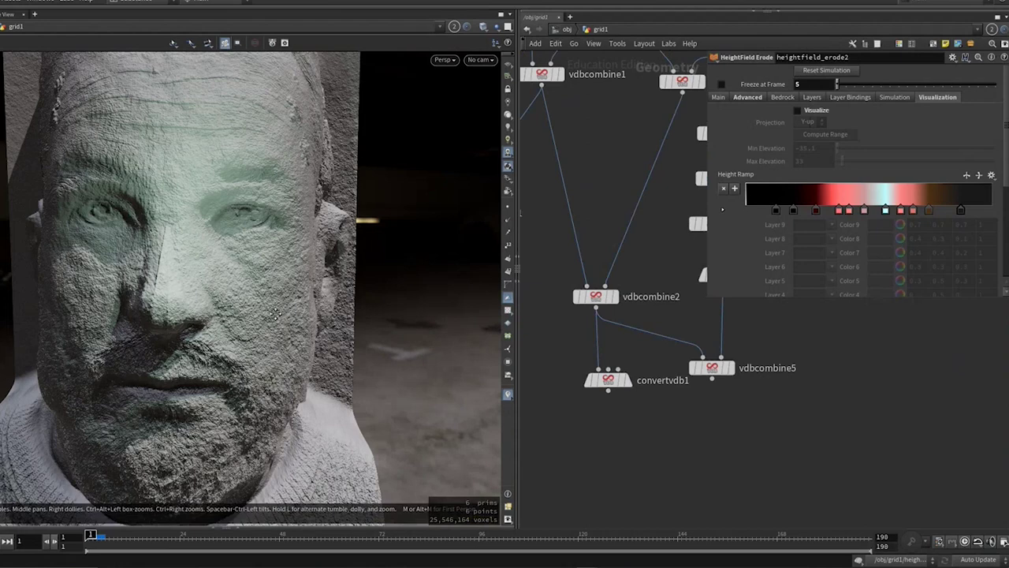
scroll(276, 314, "up", 1)
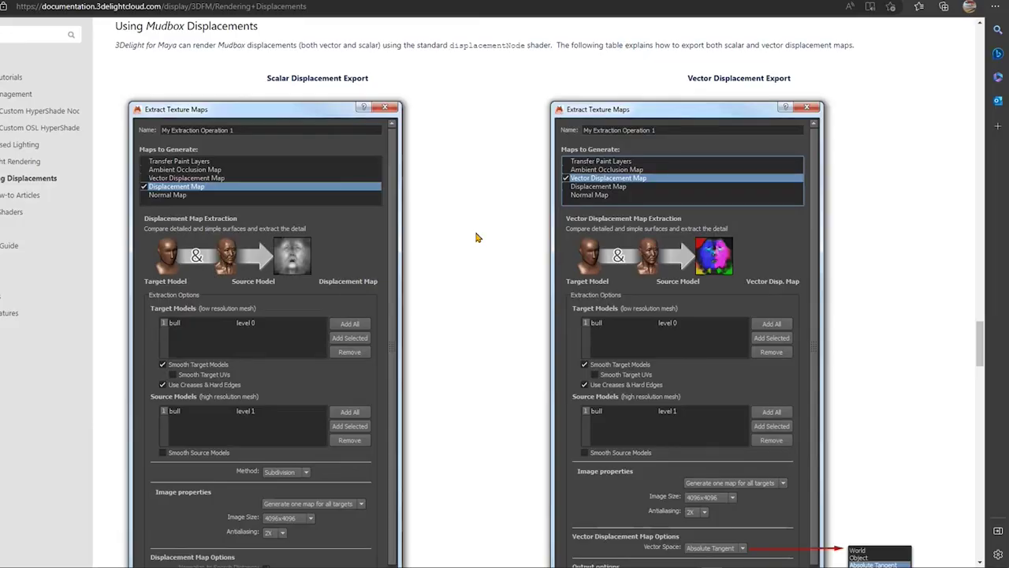
scroll(476, 235, "down", 1)
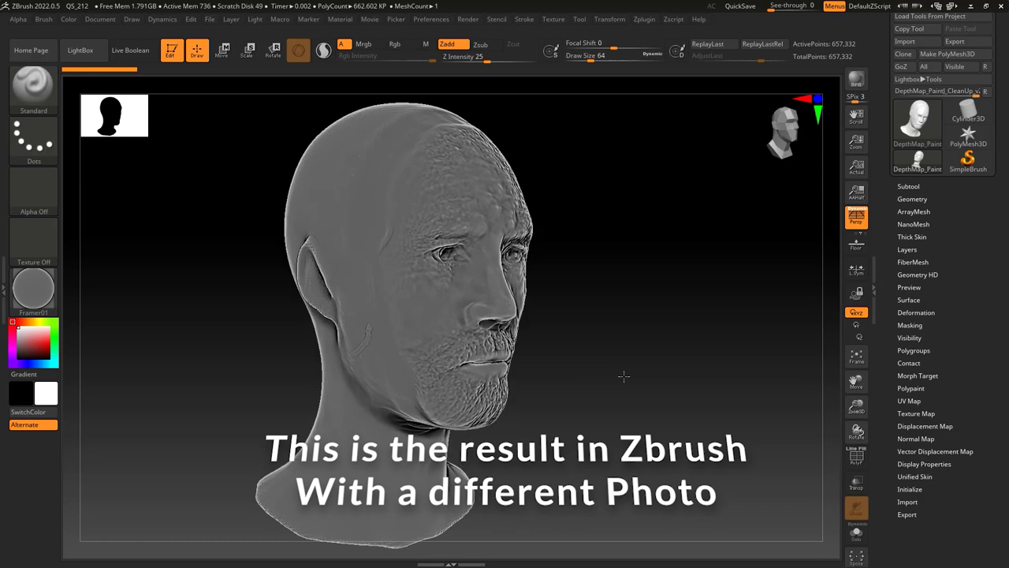
left_click_drag(640, 376, 820, 384)
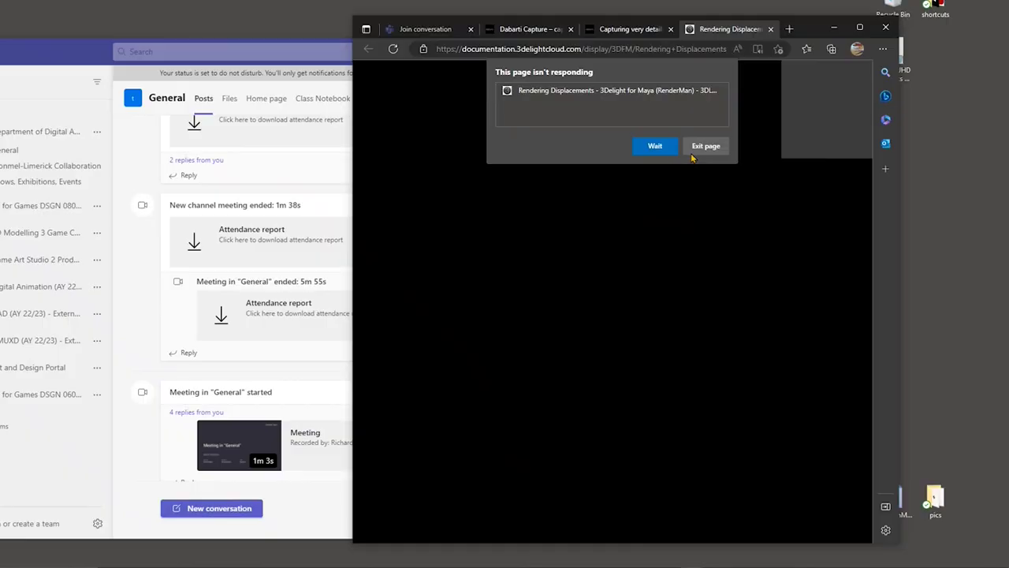
Move Edge left, reload the frozen documentation page, and switch to the Dabarti 'Capturing very detail' article.
left_click_drag(806, 36, 635, 18)
left_click(221, 31)
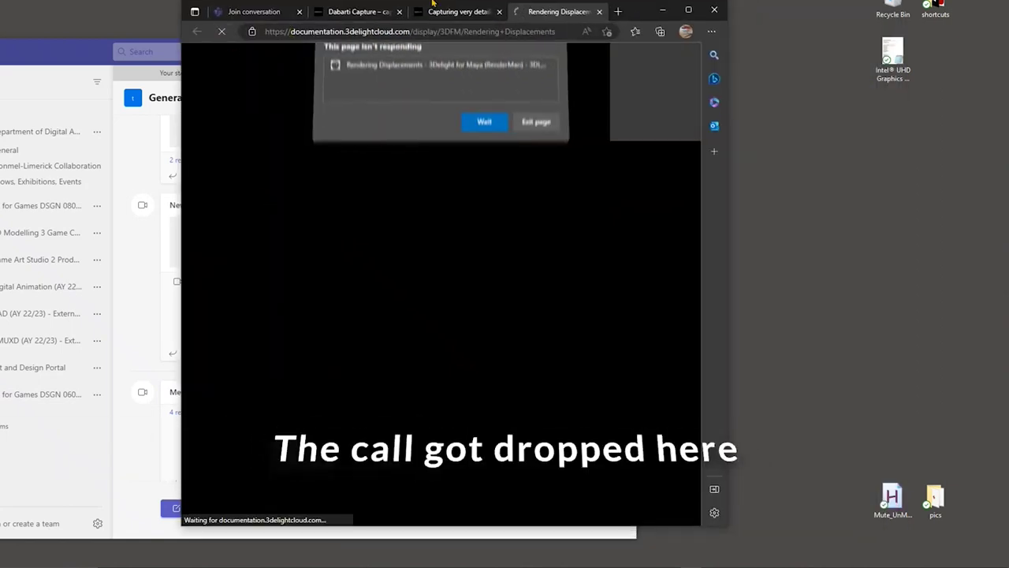
left_click(457, 12)
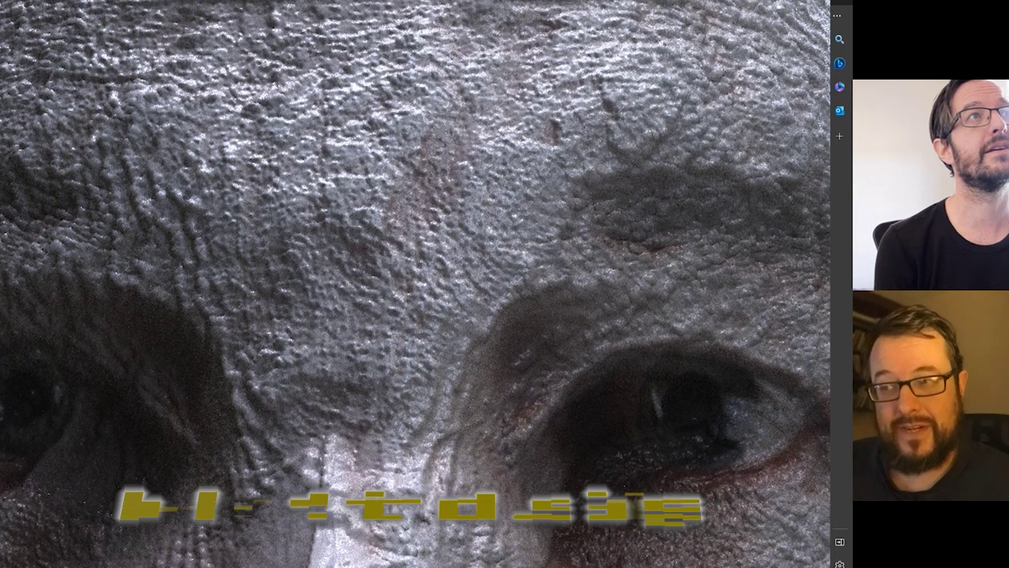
Scroll the Dabarti article past the red-lit and warm-lit face renders to the grey stone relief.
scroll(414, 284, "down", 10)
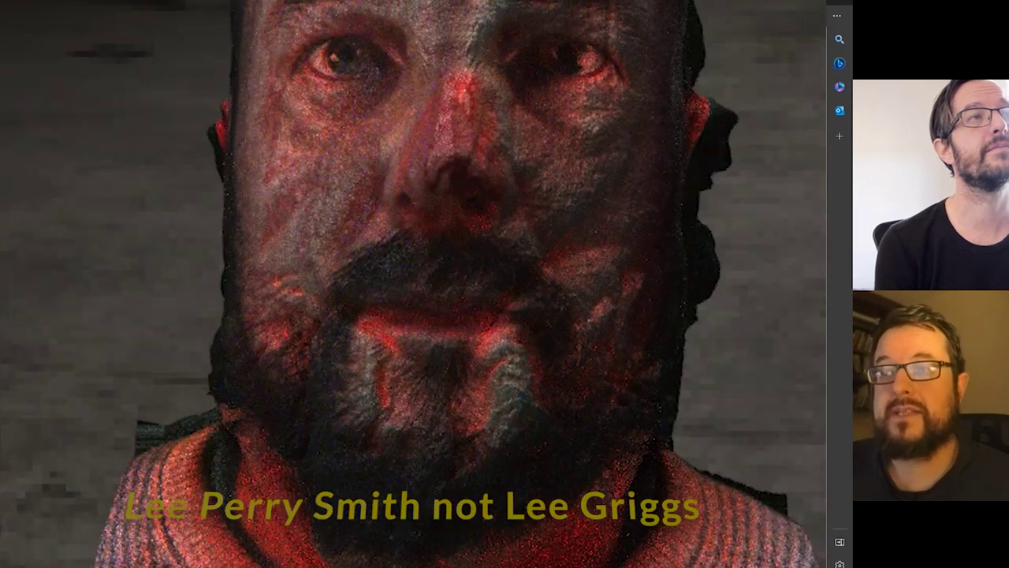
scroll(441, 284, "down", 8)
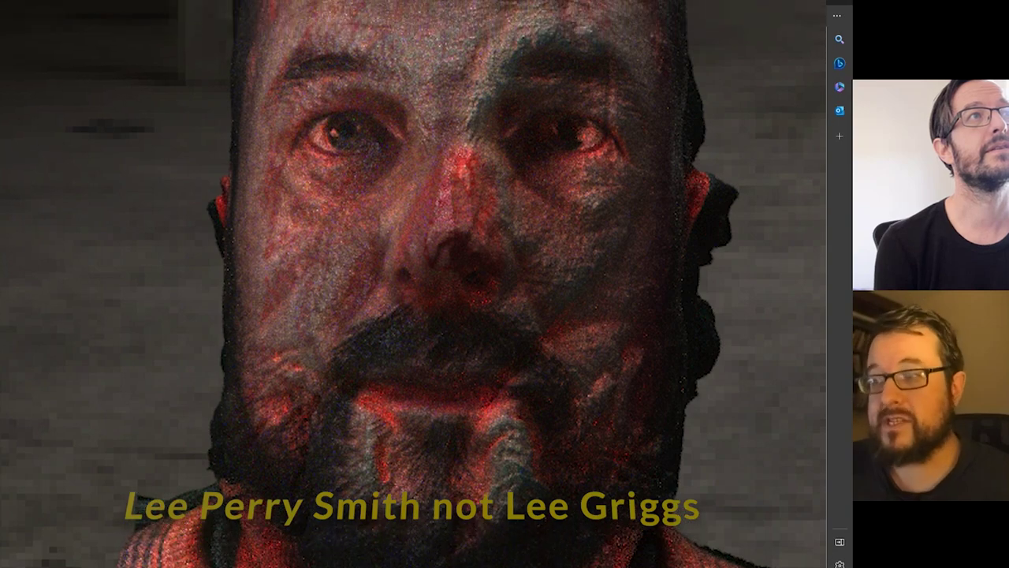
scroll(414, 284, "down", 2)
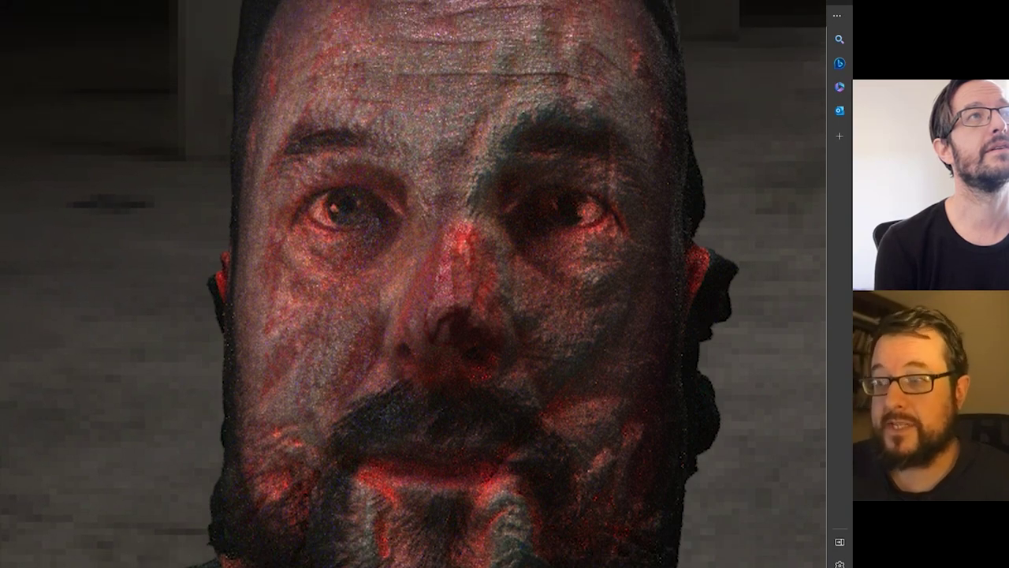
scroll(414, 284, "down", 6)
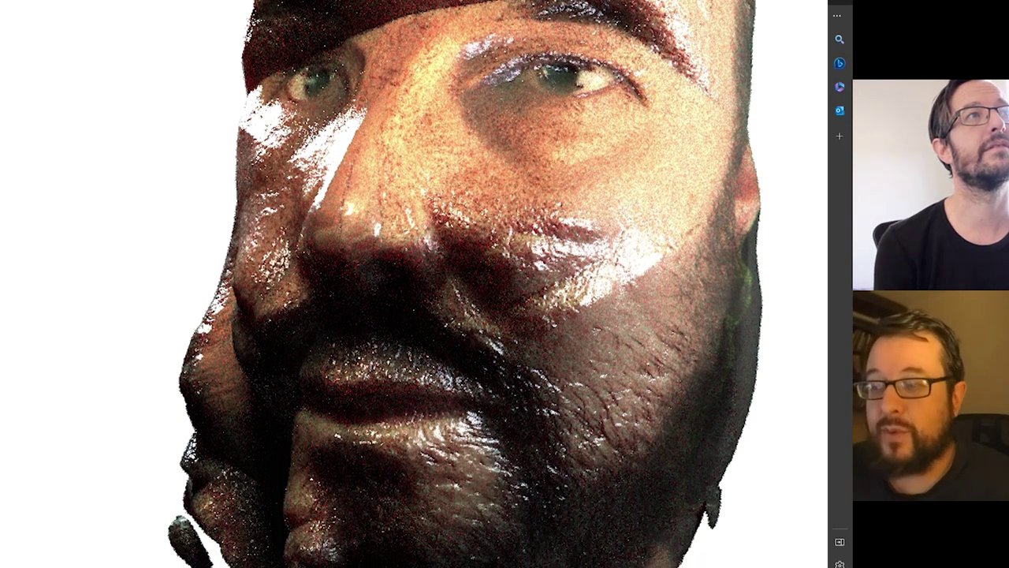
scroll(413, 284, "down", 8)
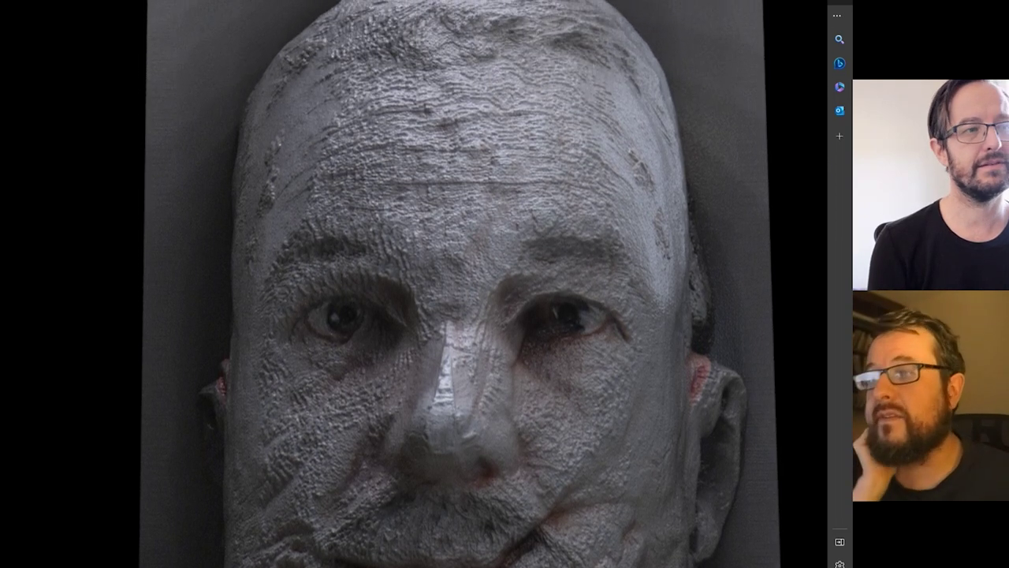
Bring up the ugocapeto3d YouTube channel's Videos list, led by 'MiDaS V3.1'.
key("ctrl+Tab")
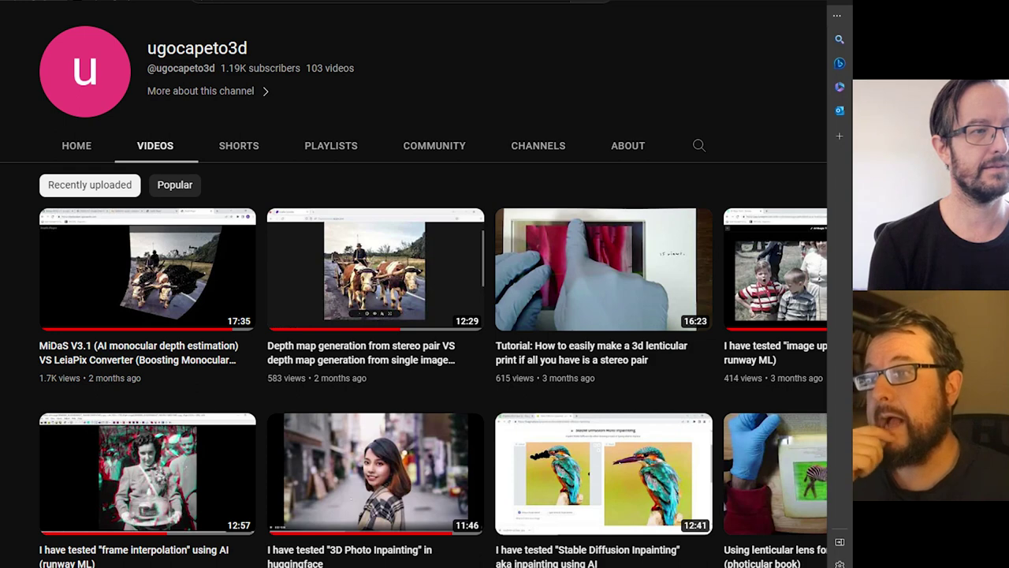